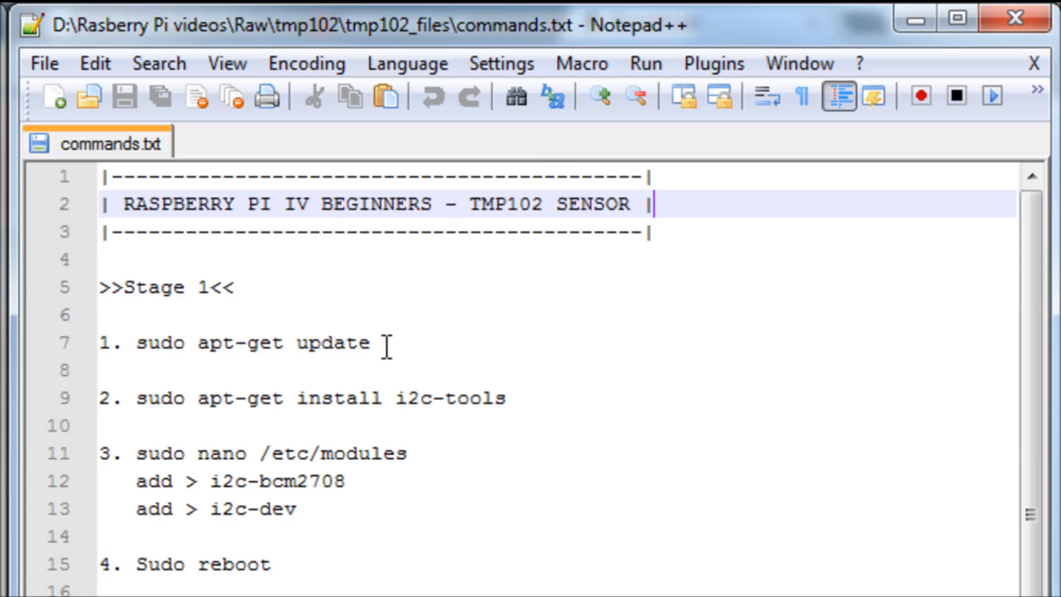
Select the 'sudo apt-get update' command in the commands.txt notes.
{"action": "left_click_drag", "start_coordinate": [373, 342], "coordinate": [136, 345]}
Run 'sudo apt-get update' and then 'sudo apt-get install i2c-tools' on the Pi.
{"action": "right_click", "coordinate": [189, 334]}
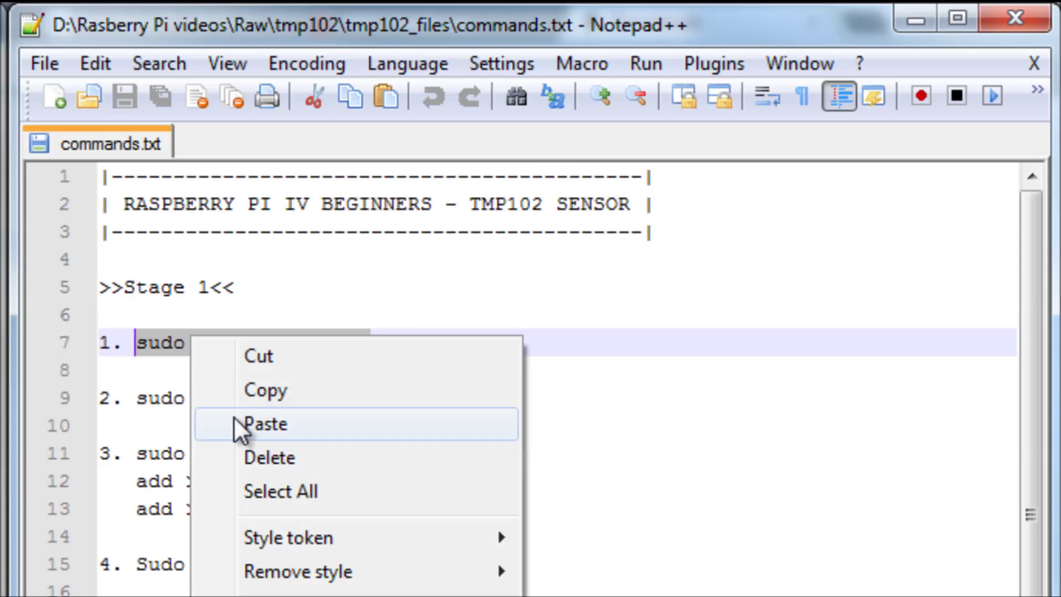
{"action": "left_click", "coordinate": [249, 390]}
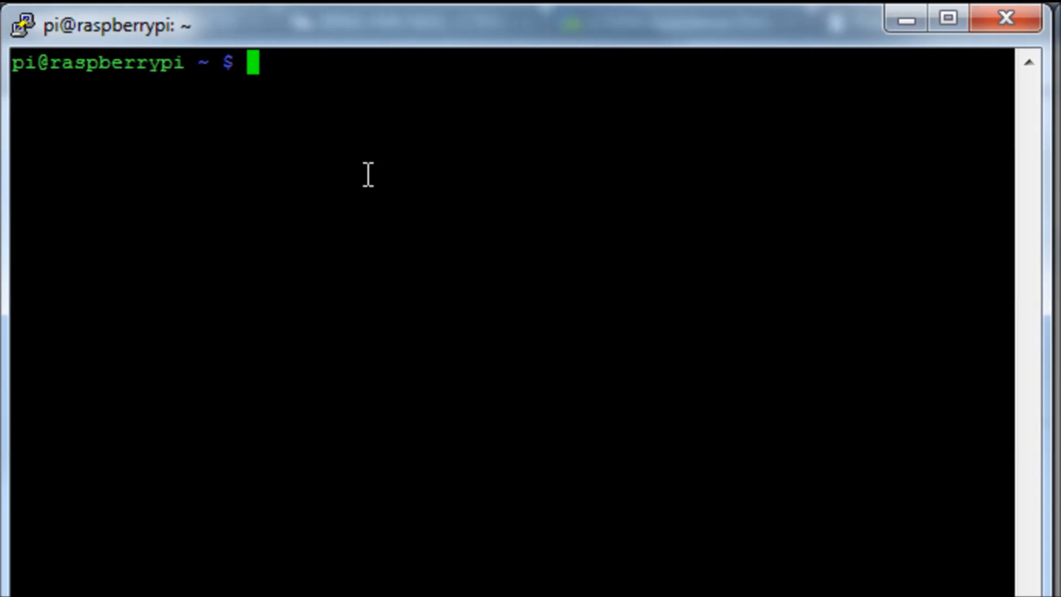
{"action": "right_click", "coordinate": [526, 323]}
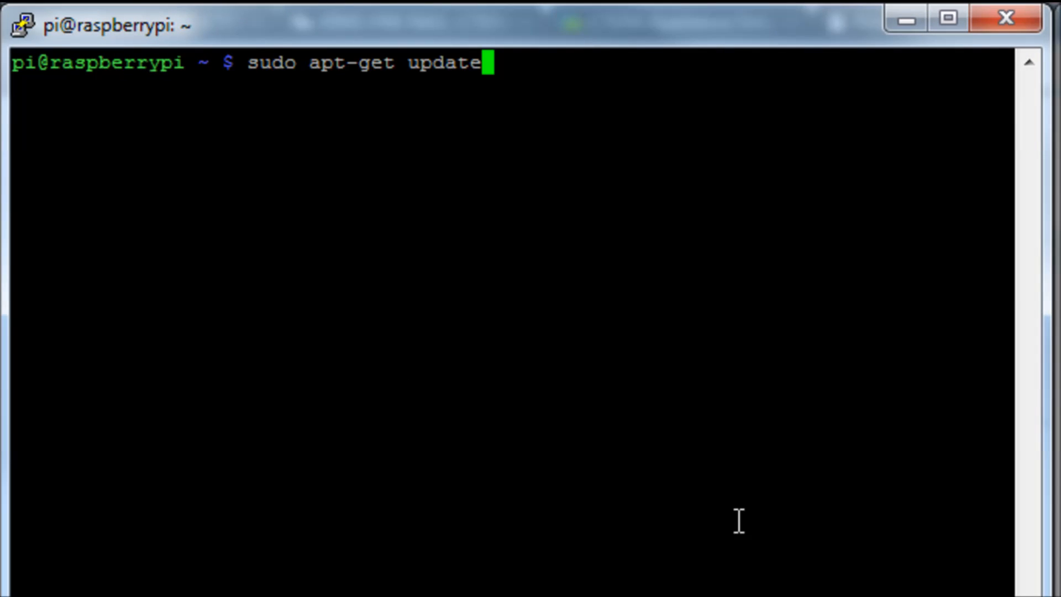
{"action": "key", "text": "Return"}
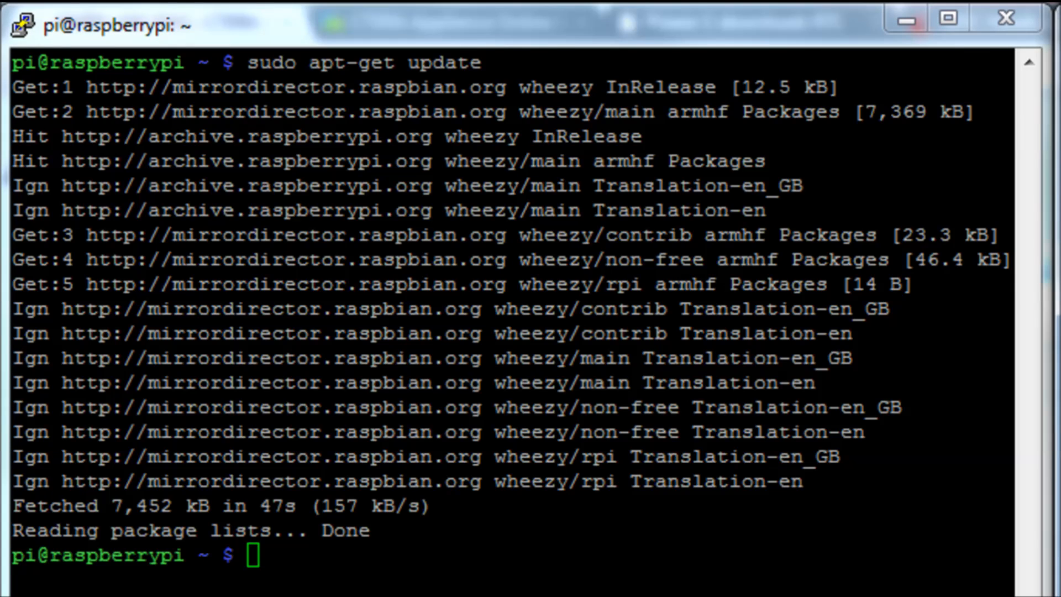
{"action": "type", "text": "sudo apt-get install i2c-tools"}
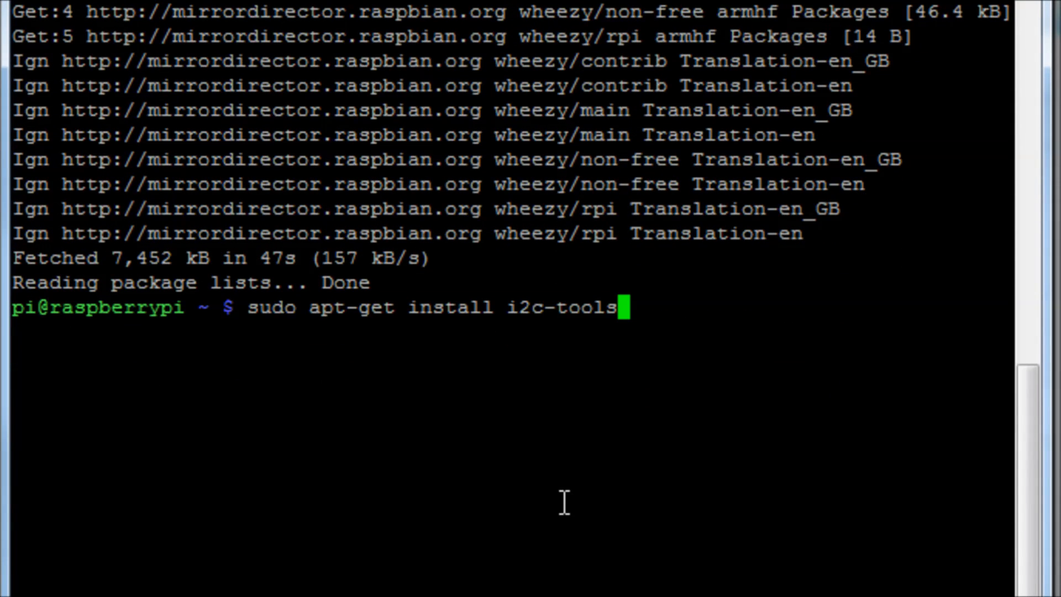
{"action": "key", "text": "Return"}
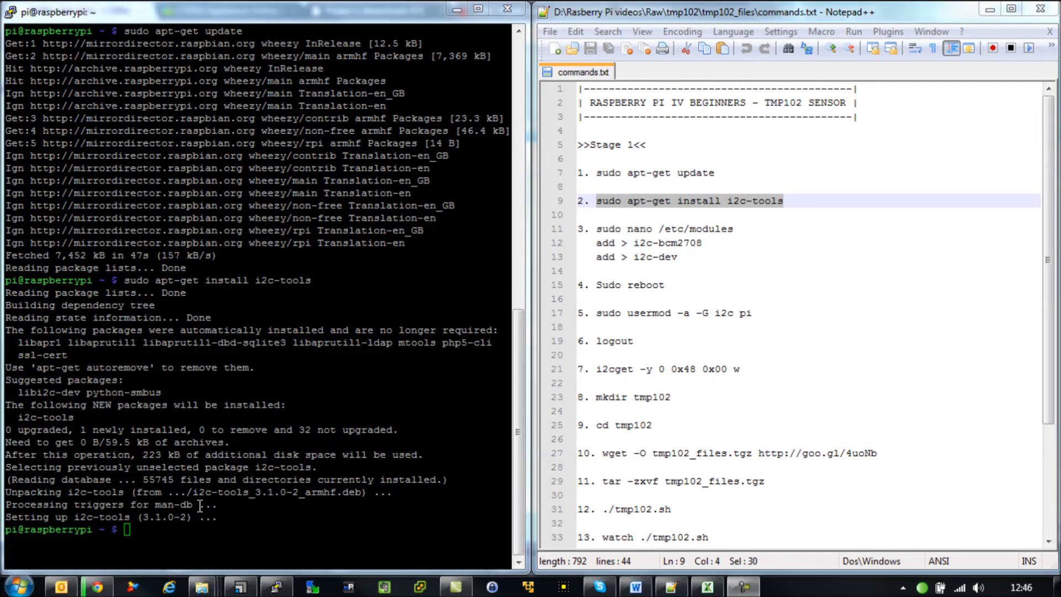
Run 'sudo nano /etc/modules' and start a new line after 8192cu.
{"action": "left_click_drag", "start_coordinate": [732, 229], "coordinate": [597, 229]}
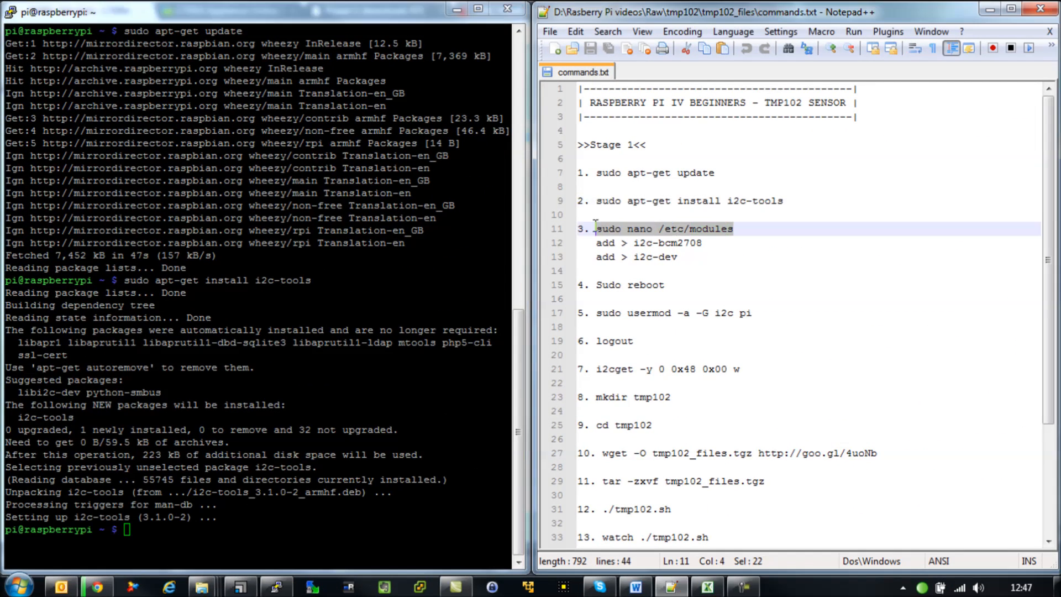
{"action": "key", "text": "ctrl+c"}
{"action": "right_click", "coordinate": [313, 521]}
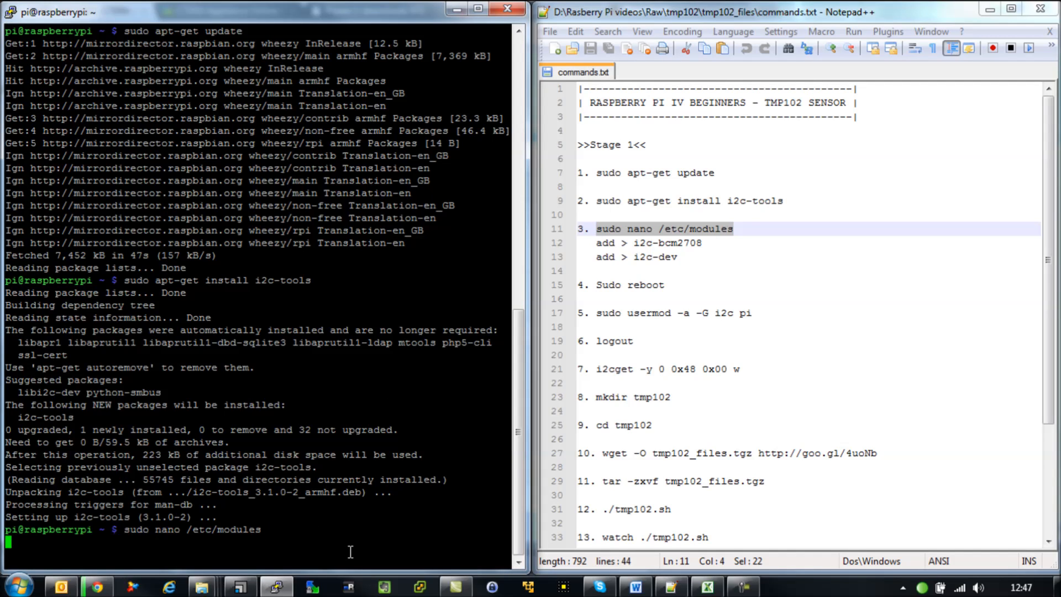
{"action": "key", "text": "Return"}
{"action": "key", "text": "Down"}
{"action": "key", "text": "Down"}
{"action": "key", "text": "Down"}
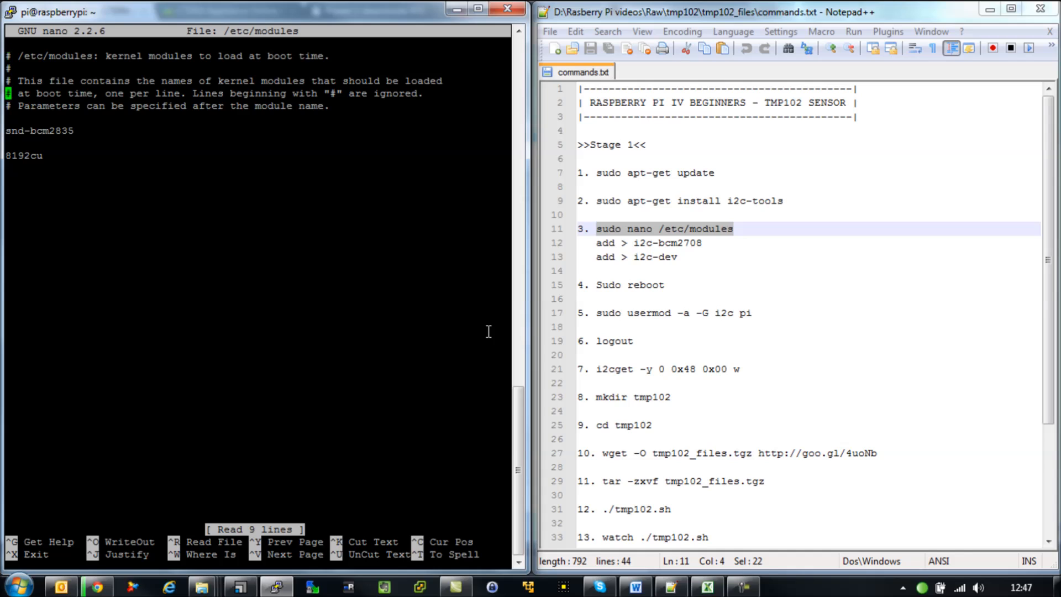
{"action": "key", "text": "Down"}
{"action": "key", "text": "Down"}
{"action": "key", "text": "Down"}
{"action": "key", "text": "Down"}
{"action": "key", "text": "Down"}
{"action": "key", "text": "Down"}
{"action": "key", "text": "Return"}
Add the lines i2c-bcm2708 and i2c-dev to the modules file.
{"action": "left_click_drag", "start_coordinate": [702, 243], "coordinate": [632, 242]}
{"action": "key", "text": "ctrl+c"}
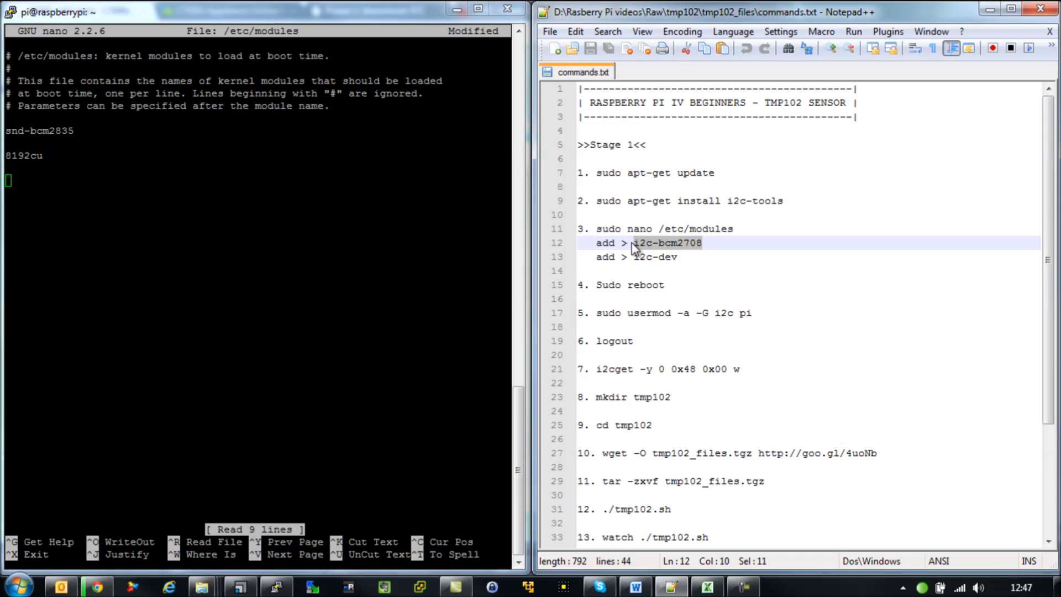
{"action": "left_click", "coordinate": [421, 259]}
{"action": "right_click", "coordinate": [236, 235]}
{"action": "key", "text": "Return"}
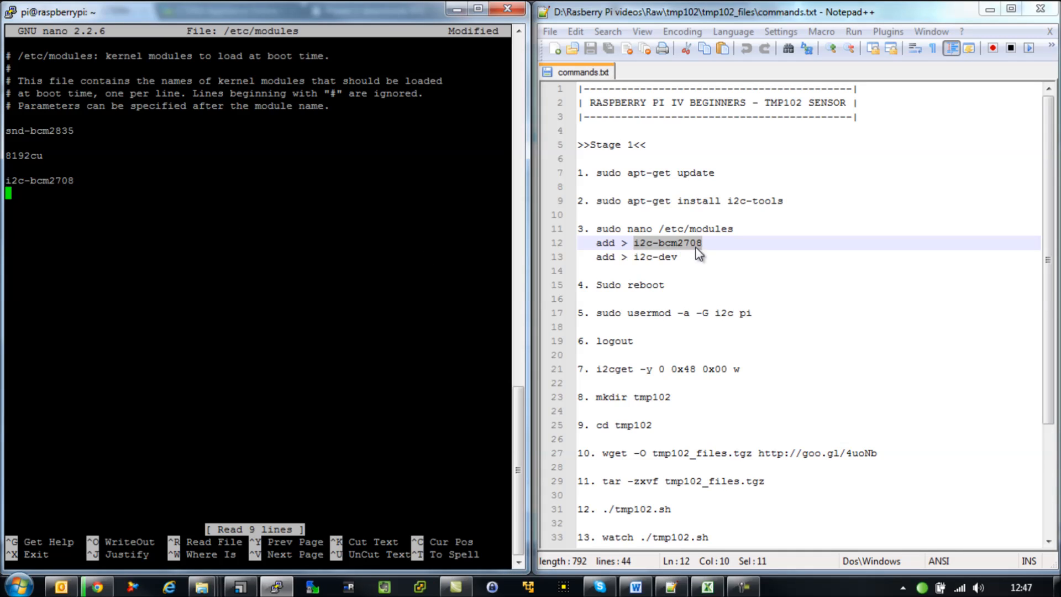
{"action": "left_click_drag", "start_coordinate": [678, 256], "coordinate": [633, 257]}
{"action": "key", "text": "ctrl+c"}
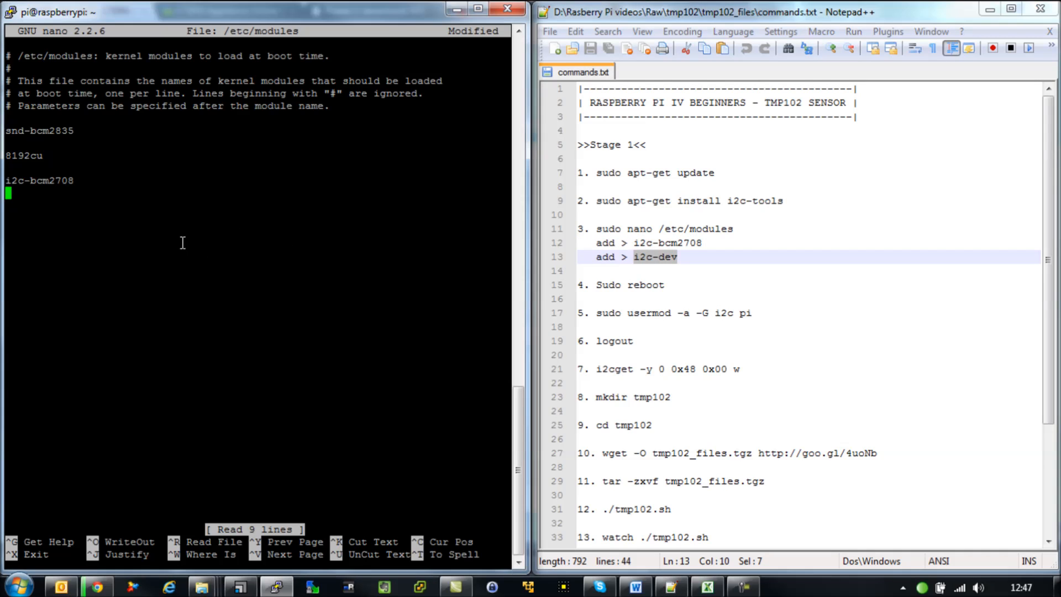
{"action": "right_click", "coordinate": [215, 247]}
Save the modified /etc/modules and exit nano back to the shell.
{"action": "key", "text": "ctrl+x"}
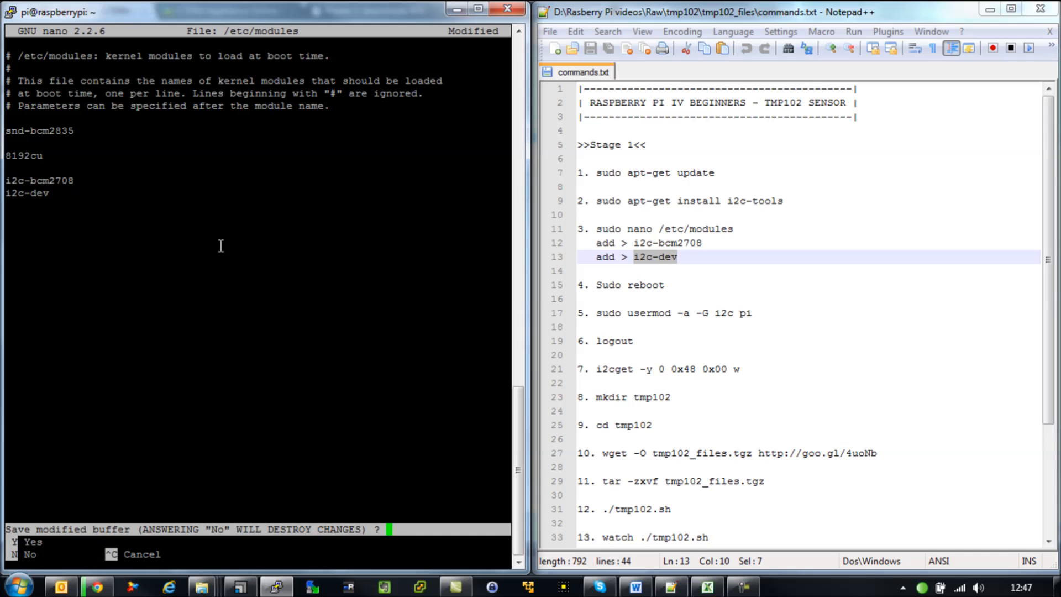
{"action": "key", "text": "y"}
{"action": "key", "text": "Return"}
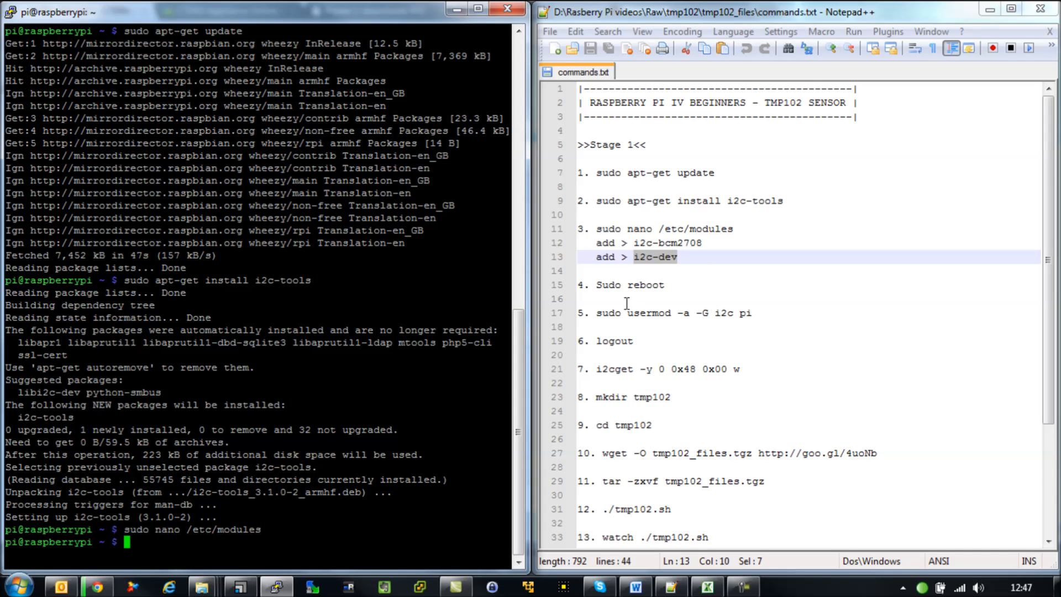
Run 'sudo reboot' to restart the Raspberry Pi.
{"action": "left_click", "coordinate": [605, 284]}
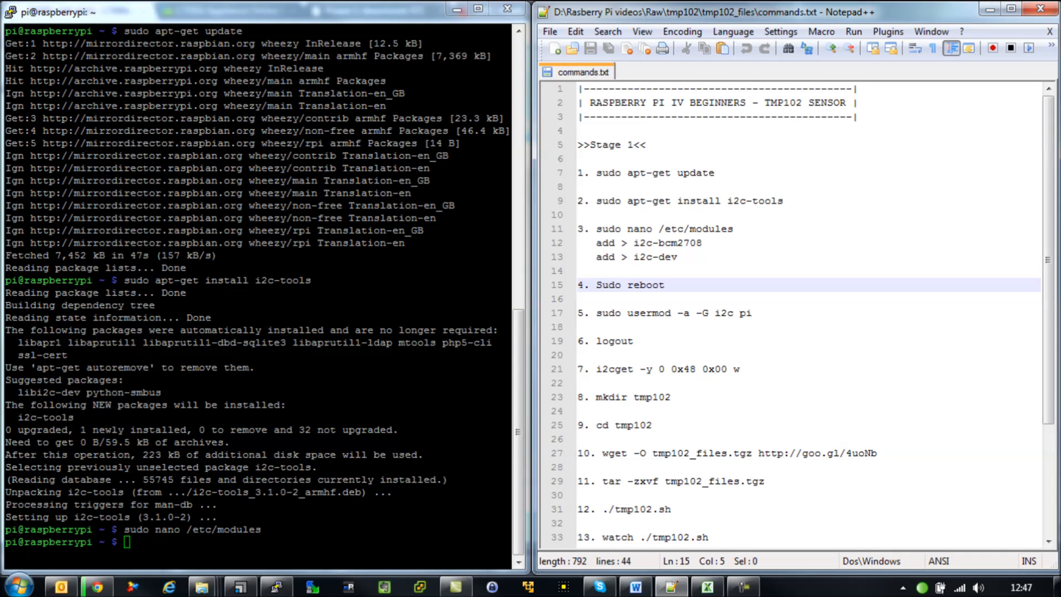
{"action": "left_click_drag", "start_coordinate": [597, 285], "coordinate": [664, 285]}
{"action": "left_click", "coordinate": [235, 557]}
{"action": "type", "text": "sud"}
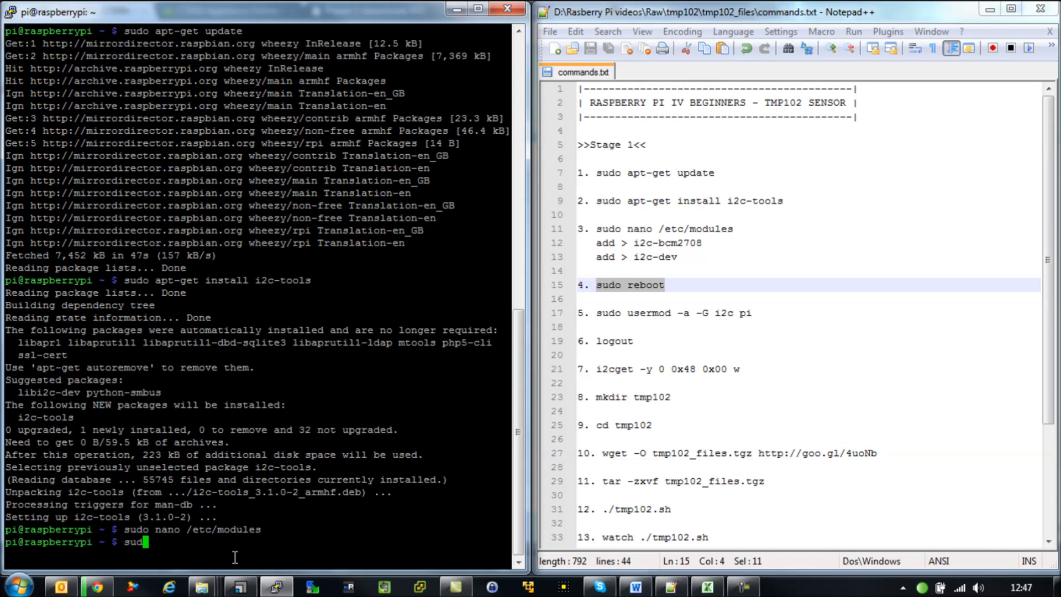
{"action": "type", "text": "o rebo"}
{"action": "type", "text": "ot"}
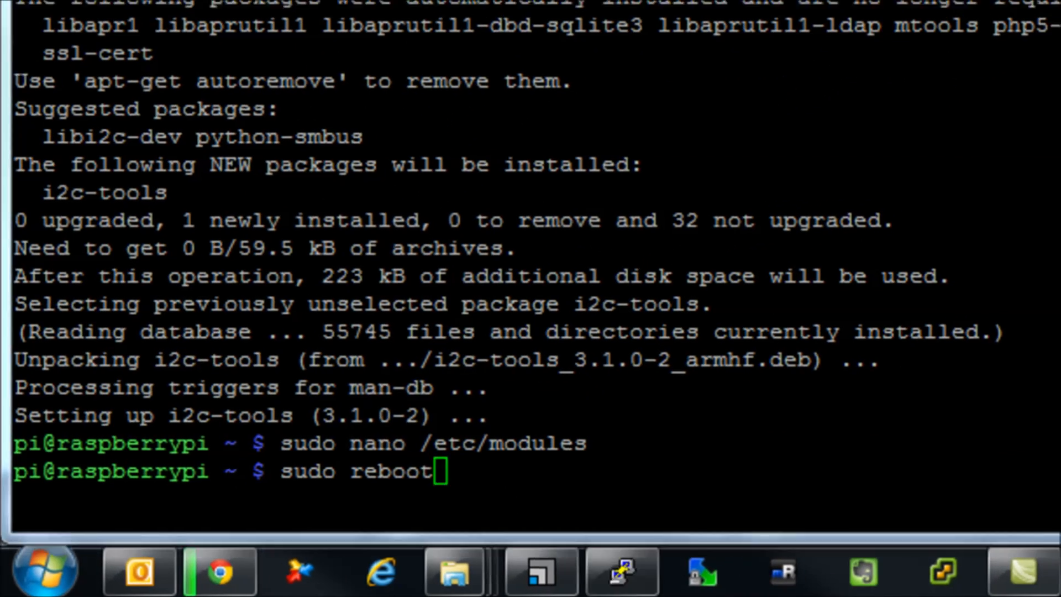
{"action": "key", "text": "Return"}
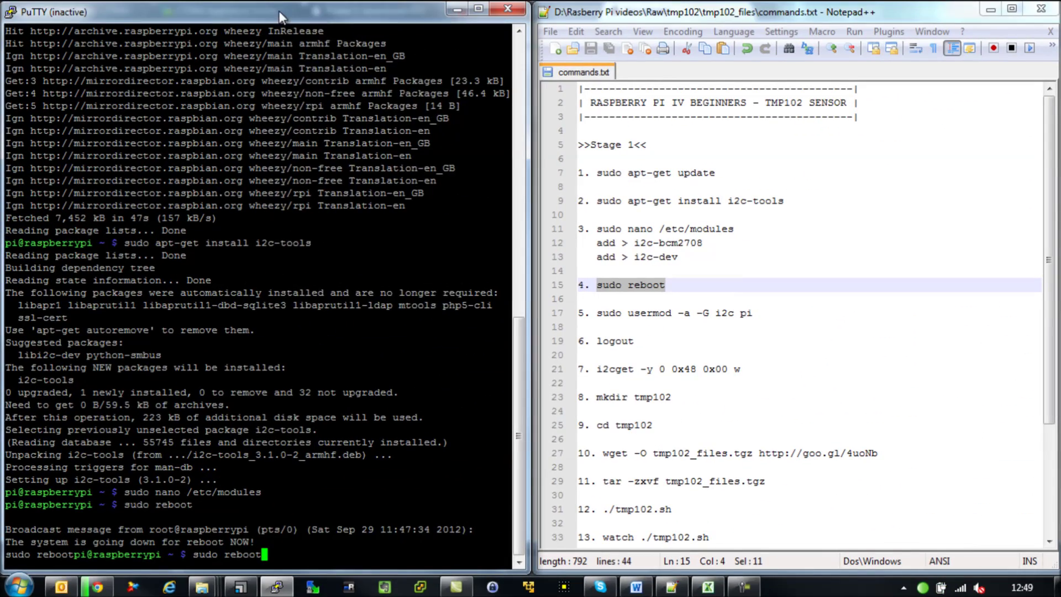
Restart the PuTTY session, log back in as pi and confirm pwd shows /home/pi.
{"action": "right_click", "coordinate": [279, 11]}
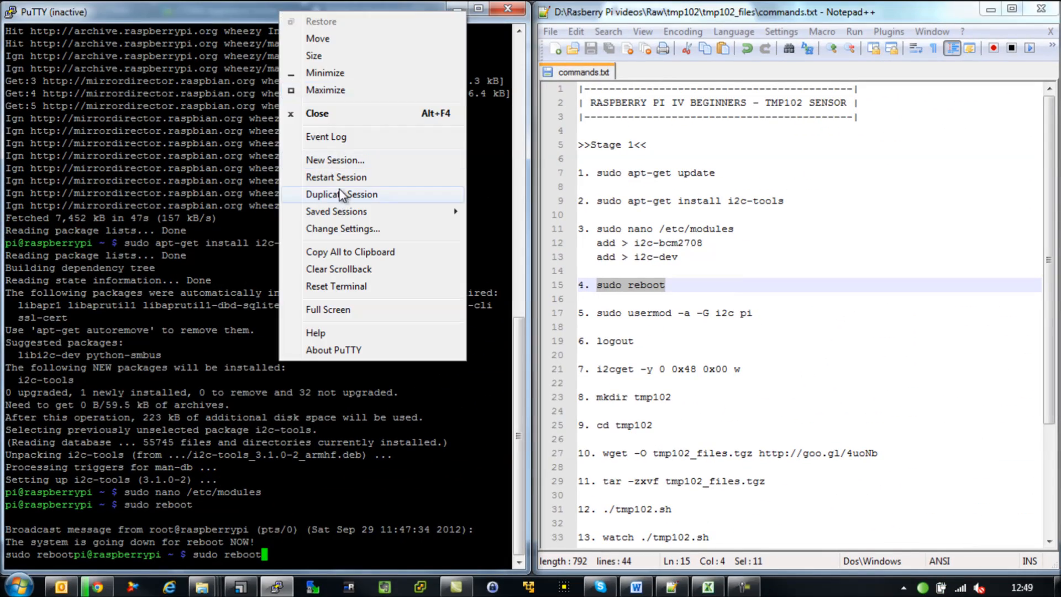
{"action": "left_click", "coordinate": [339, 180]}
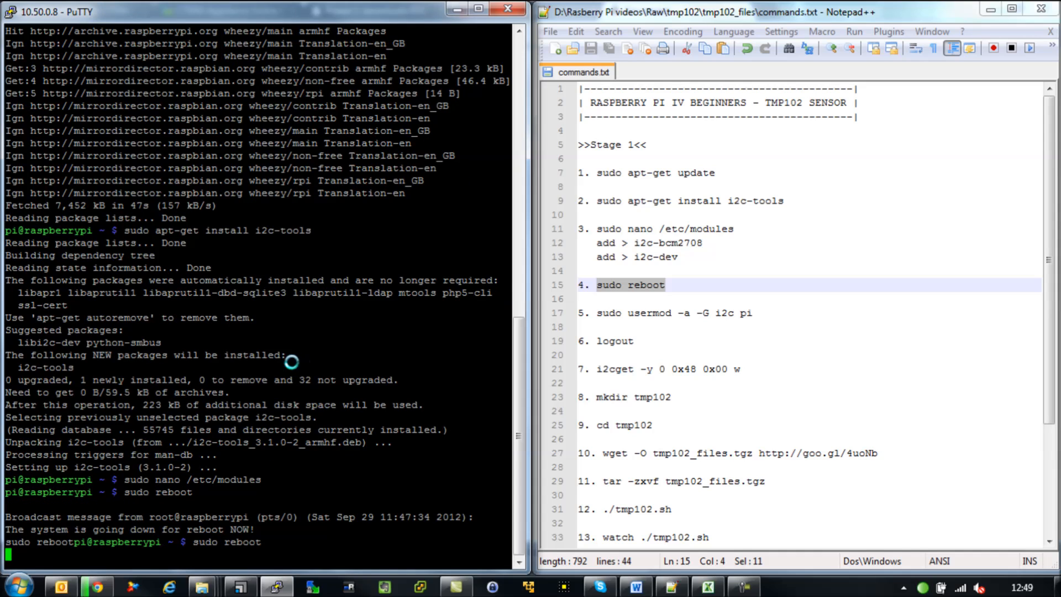
{"action": "type", "text": "pi"}
{"action": "key", "text": "Return"}
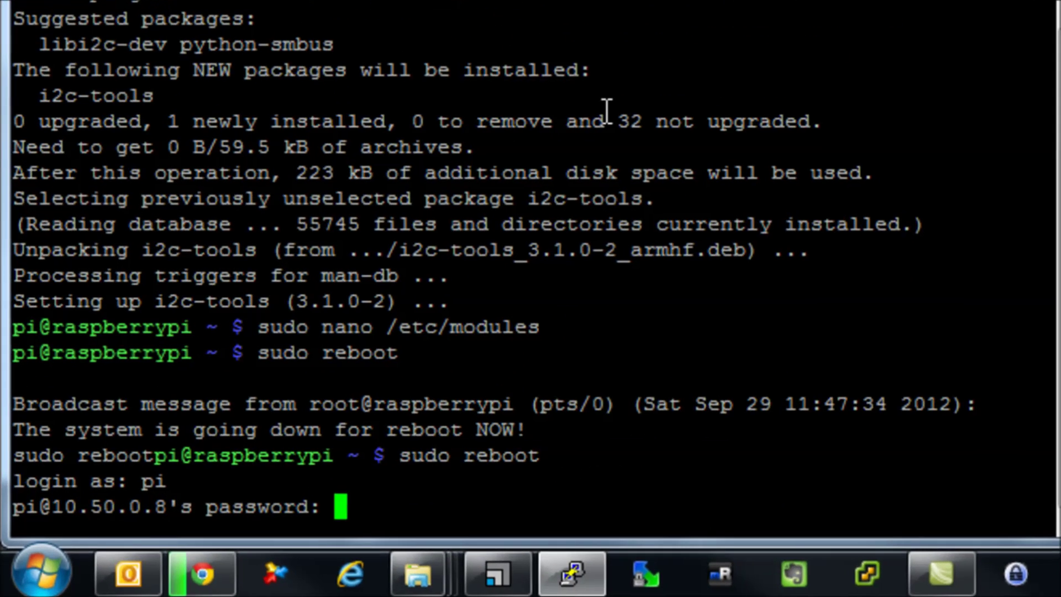
{"action": "key", "text": "Return"}
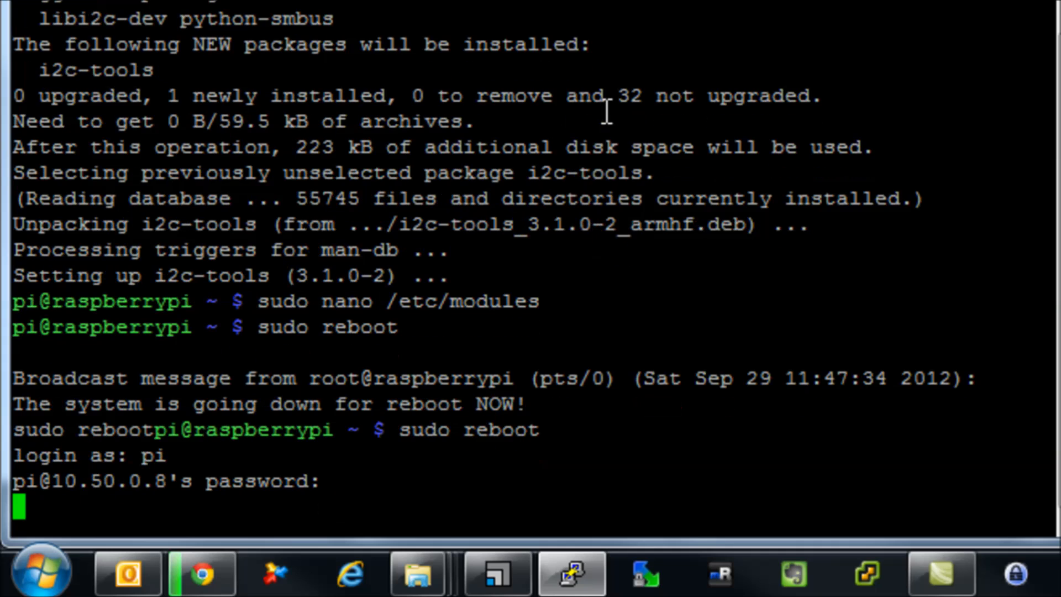
{"action": "key", "text": "Return"}
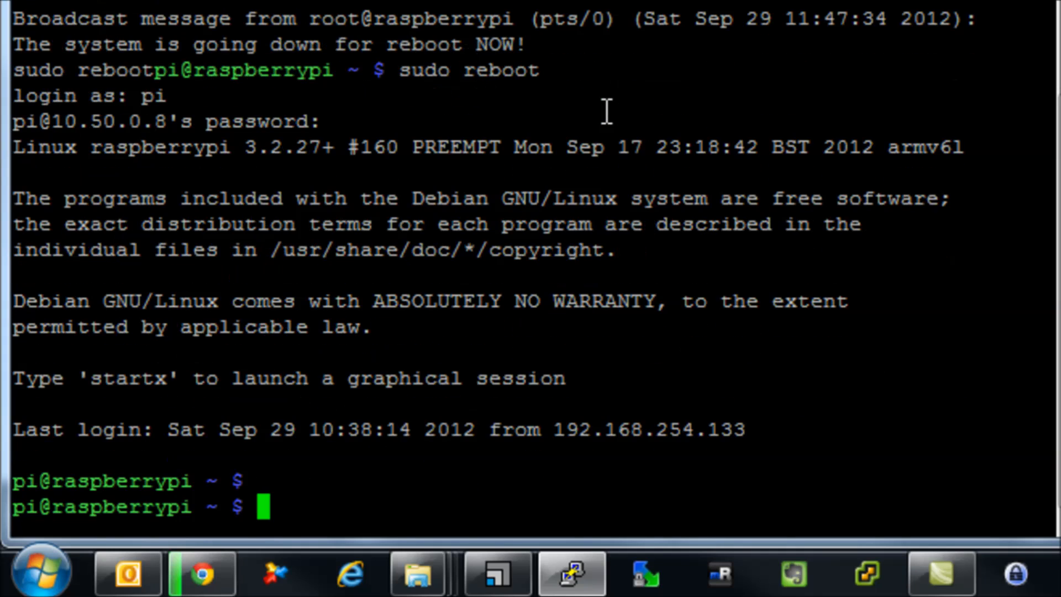
{"action": "type", "text": "pwd"}
{"action": "key", "text": "Return"}
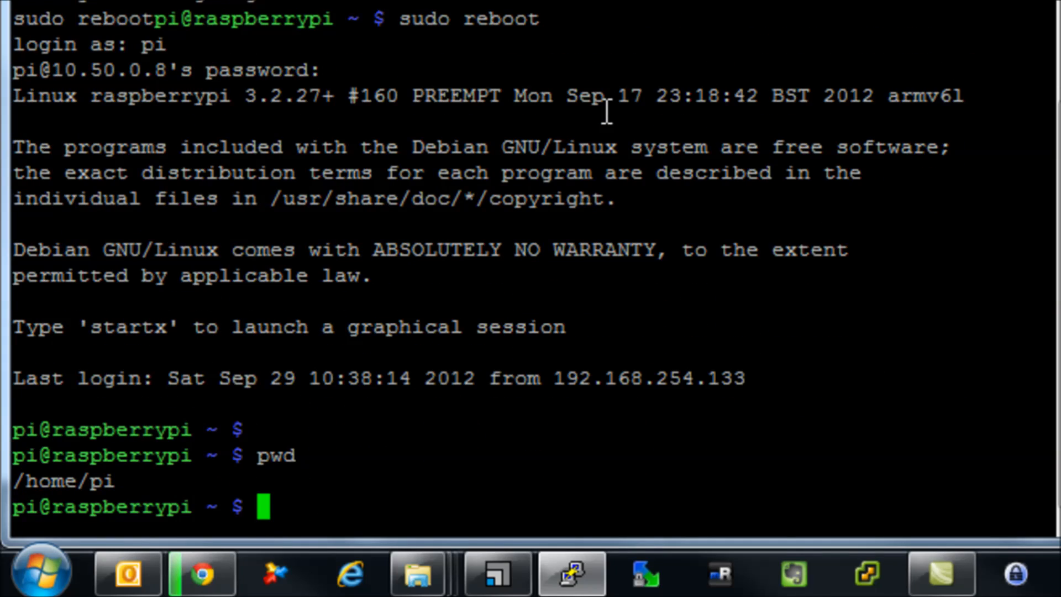
{"action": "type", "text": "ls -l"}
Run 'sudo usermod -a -G i2c pi' after fixing the pasted dashes.
{"action": "key", "text": "Return"}
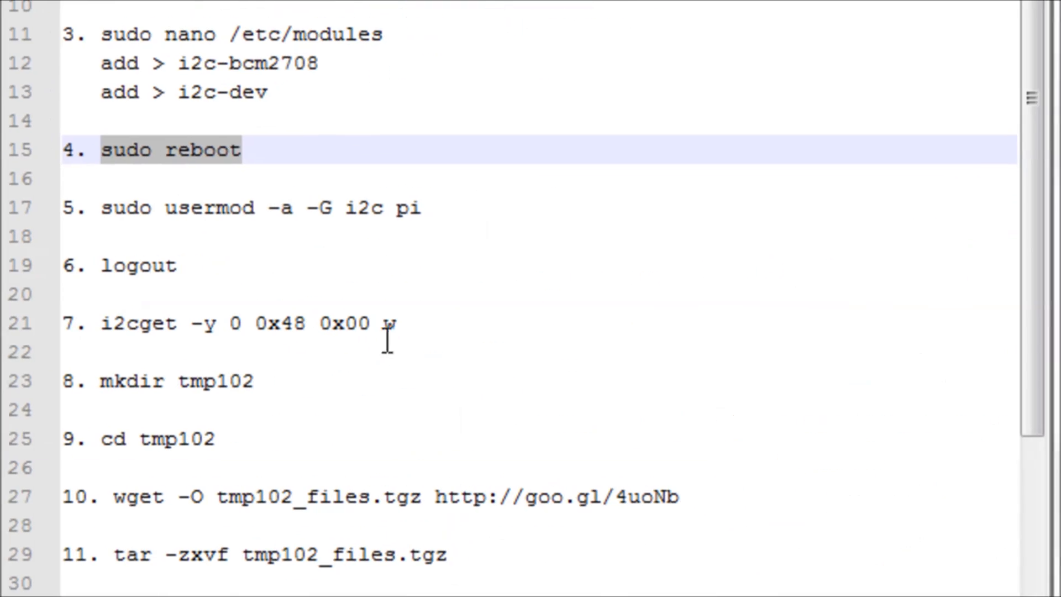
{"action": "left_click_drag", "start_coordinate": [442, 206], "coordinate": [121, 204]}
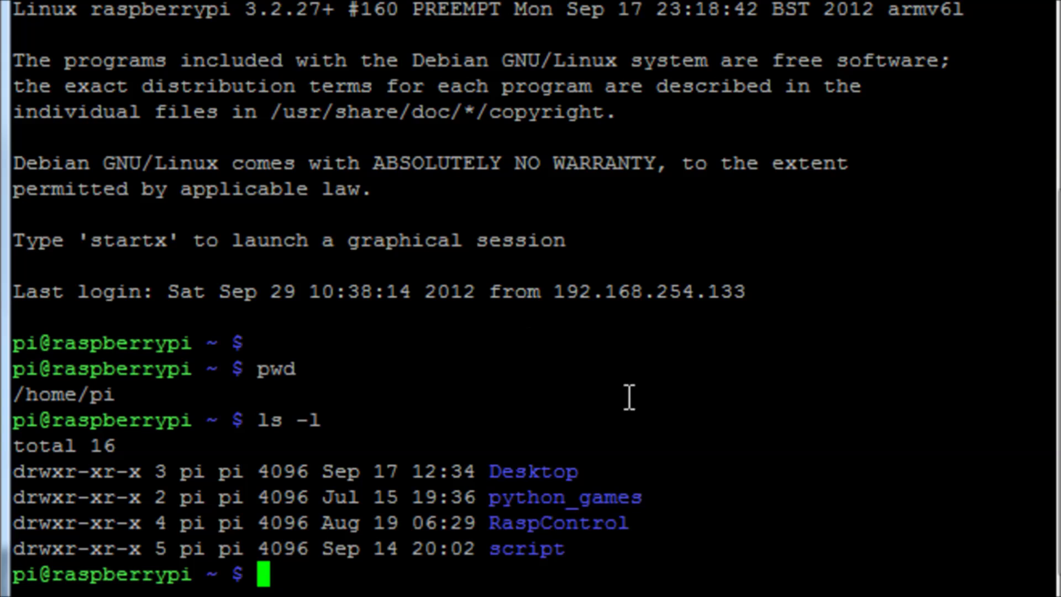
{"action": "right_click", "coordinate": [746, 439]}
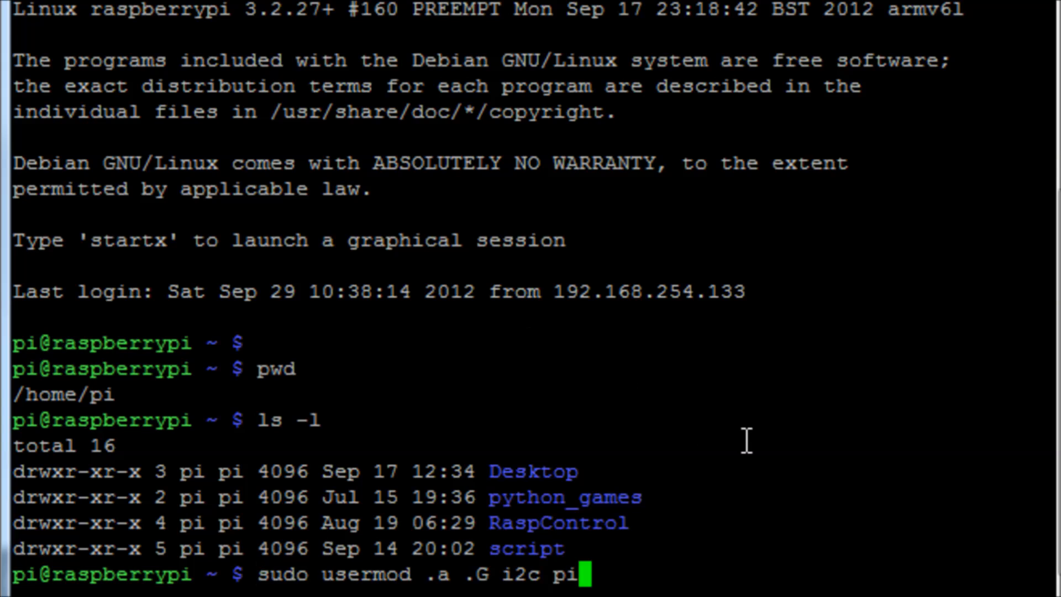
{"action": "key", "text": "Left"}
{"action": "key", "text": "Left"}
{"action": "key", "text": "Left"}
{"action": "key", "text": "Left"}
{"action": "key", "text": "Left"}
{"action": "key", "text": "Left"}
{"action": "key", "text": "Left"}
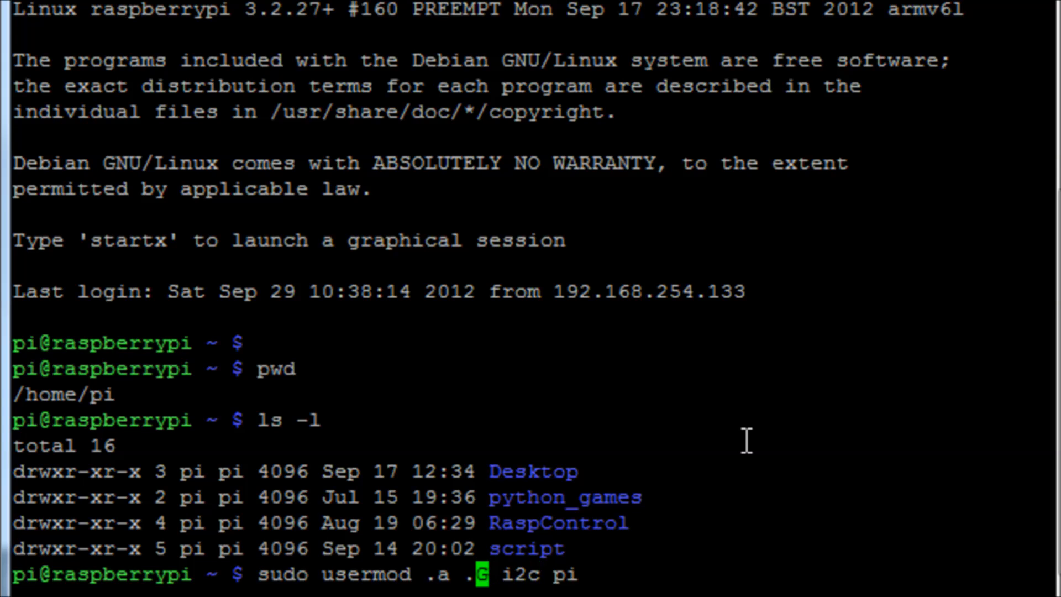
{"action": "key", "text": "BackSpace"}
{"action": "type", "text": "-"}
{"action": "key", "text": "Left"}
{"action": "key", "text": "Left"}
{"action": "key", "text": "Left"}
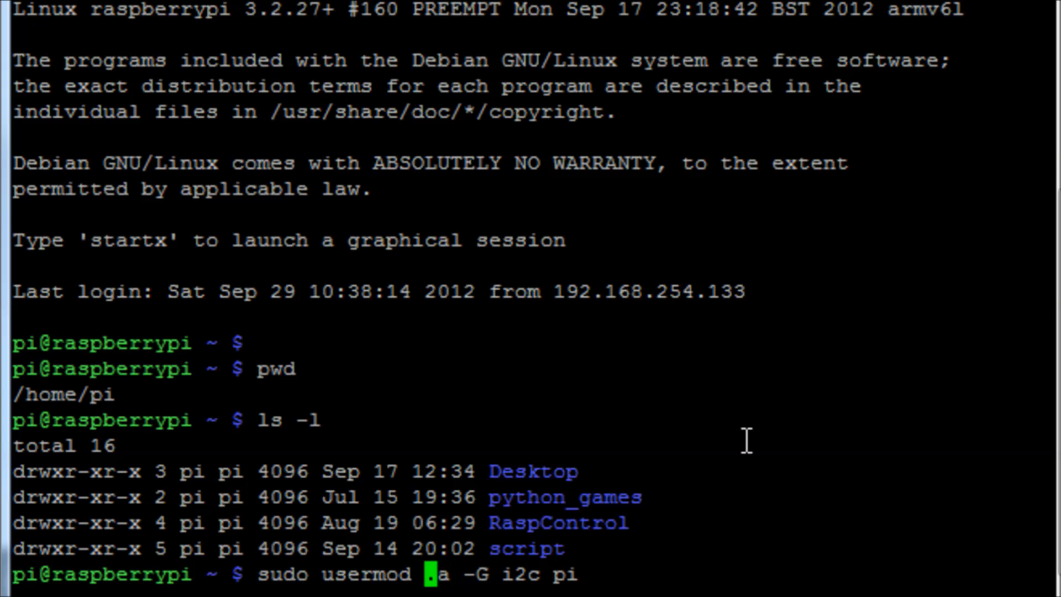
{"action": "key", "text": "BackSpace"}
{"action": "type", "text": "-"}
{"action": "key", "text": "Right"}
{"action": "key", "text": "Right"}
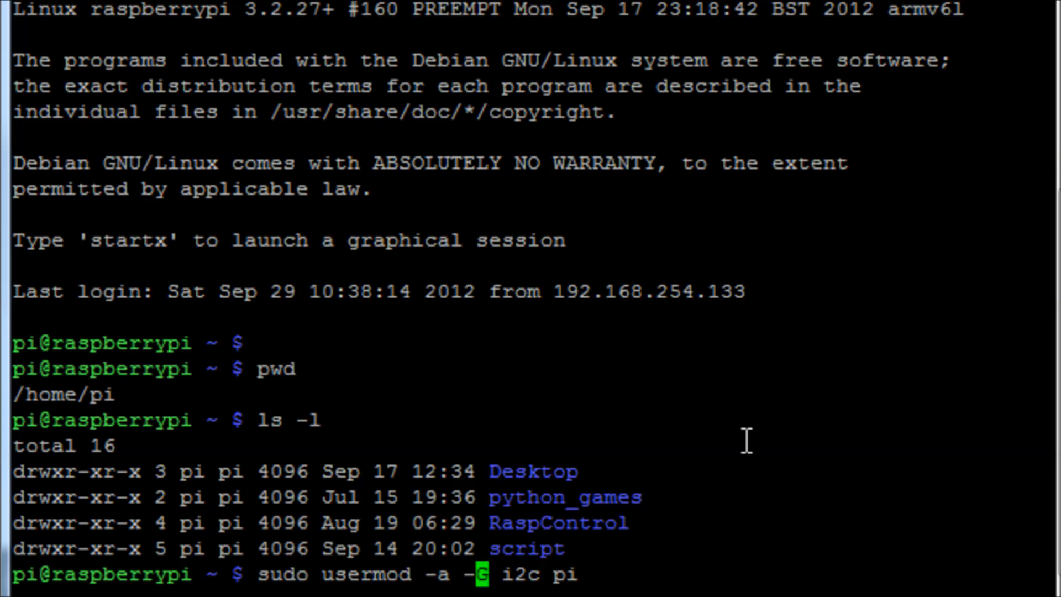
{"action": "key", "text": "End"}
{"action": "key", "text": "Return"}
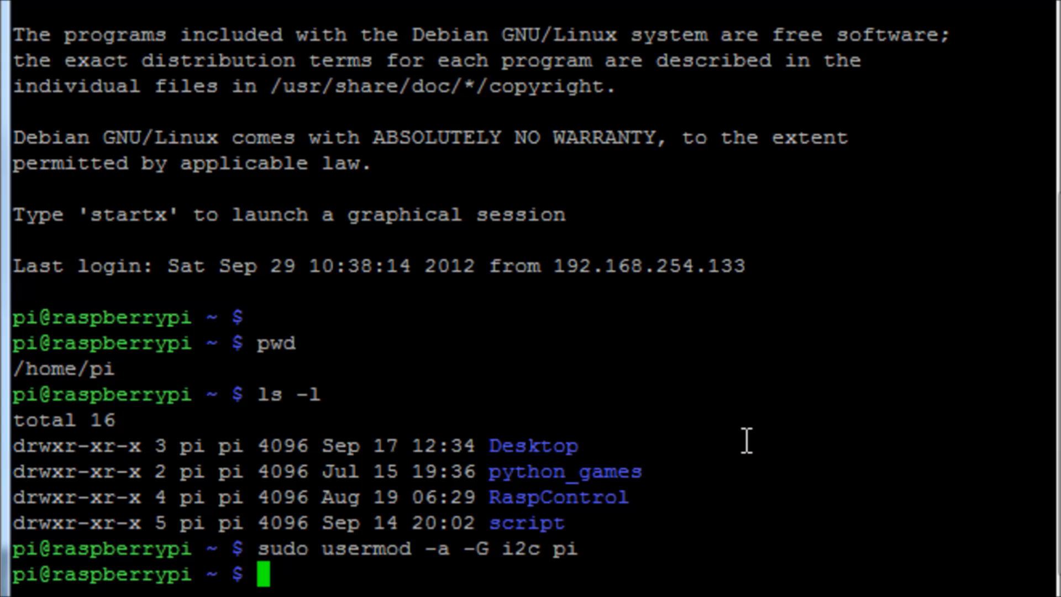
{"action": "type", "text": "exit"}
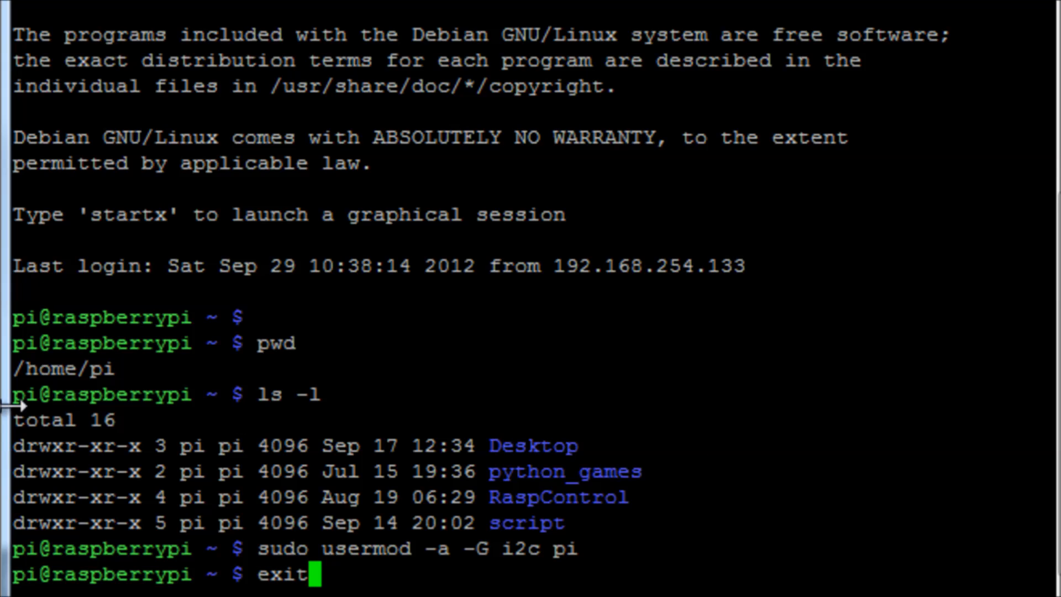
Log out of the Pi session with exit.
{"action": "key", "text": "Return"}
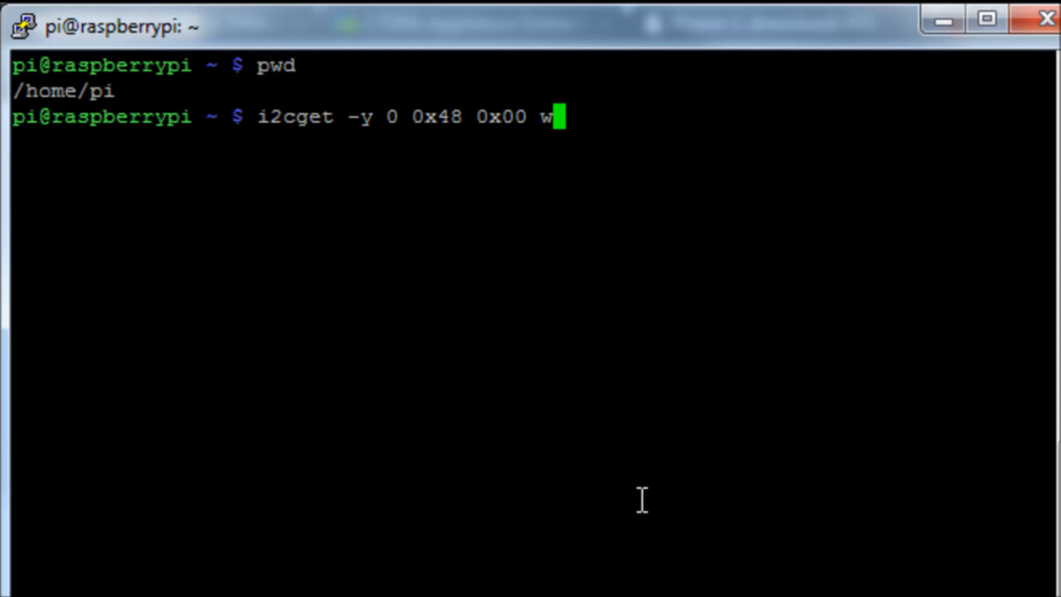
Run 'i2cget -y 0 0x48 0x00 w' to read the sensor, returning 0xc016.
{"action": "key", "text": "Return"}
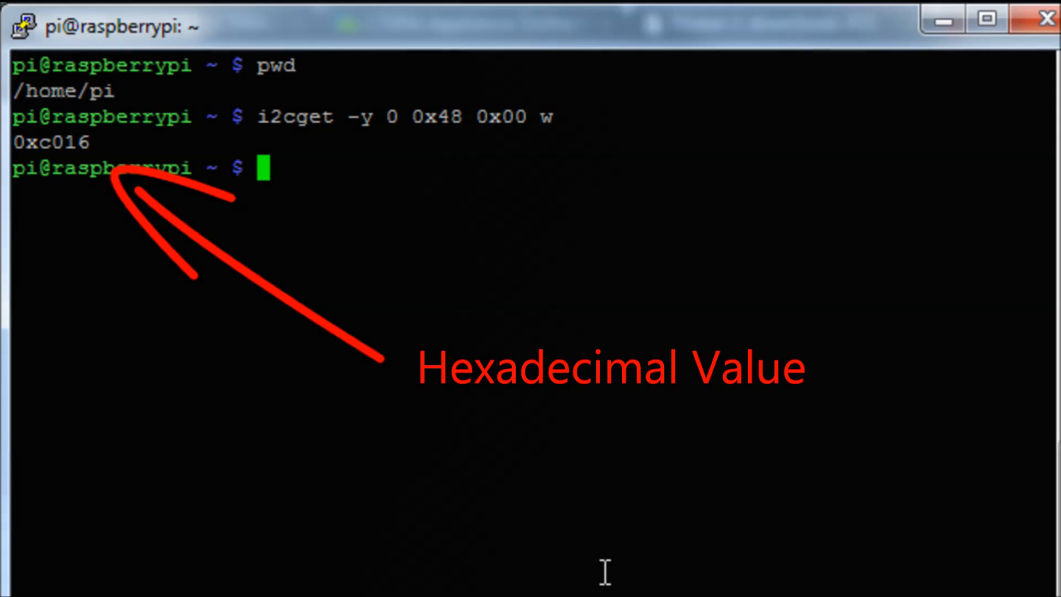
{"action": "type", "text": "mkdir "}
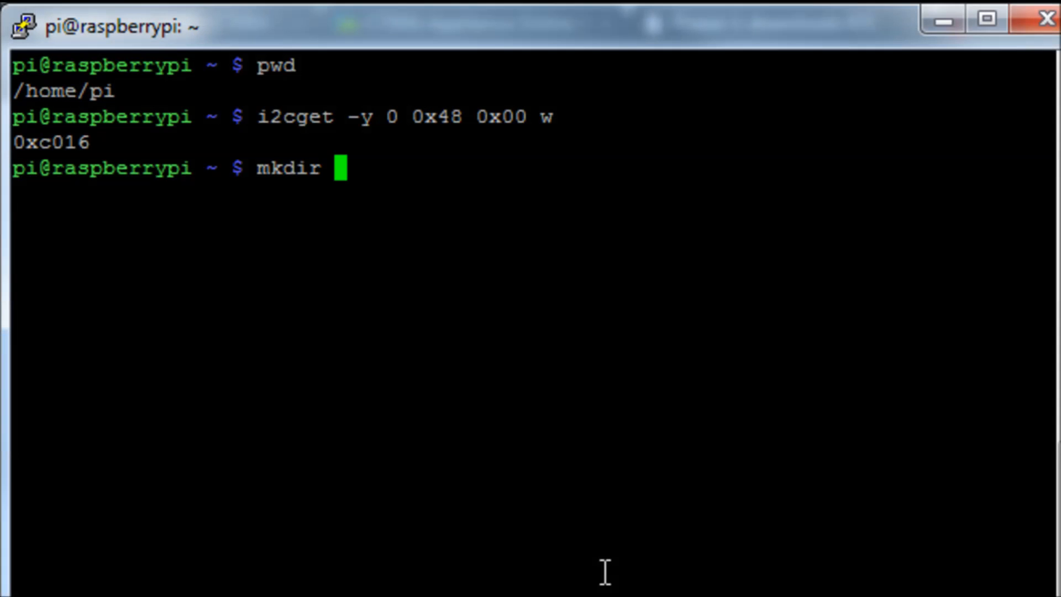
{"action": "type", "text": "tmp1-"}
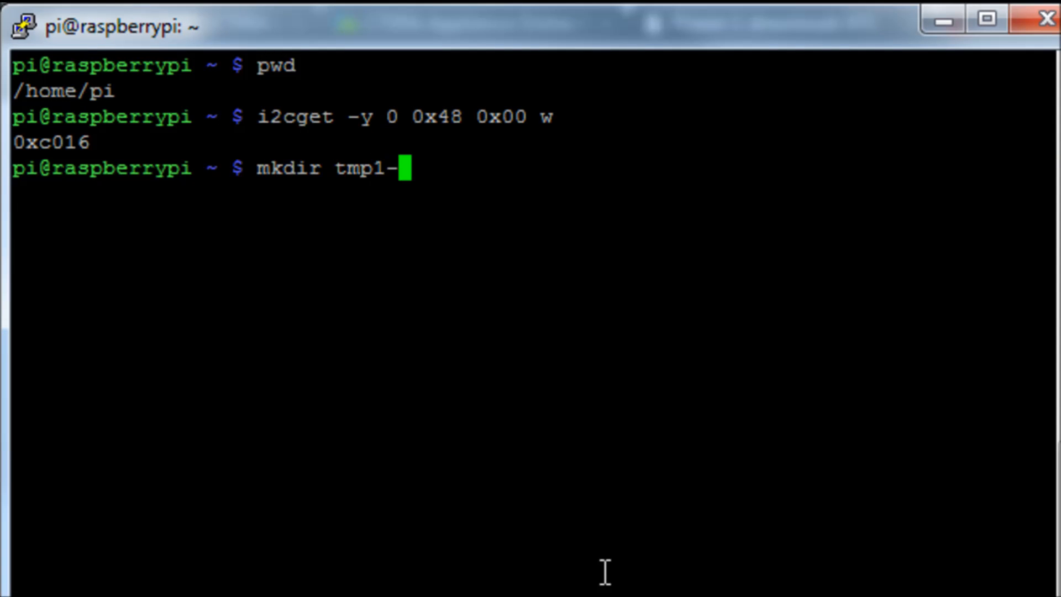
Create the tmp102 folder, check it with pwd and ls -l, and change into it.
{"action": "key", "text": "BackSpace"}
{"action": "type", "text": "02"}
{"action": "key", "text": "Return"}
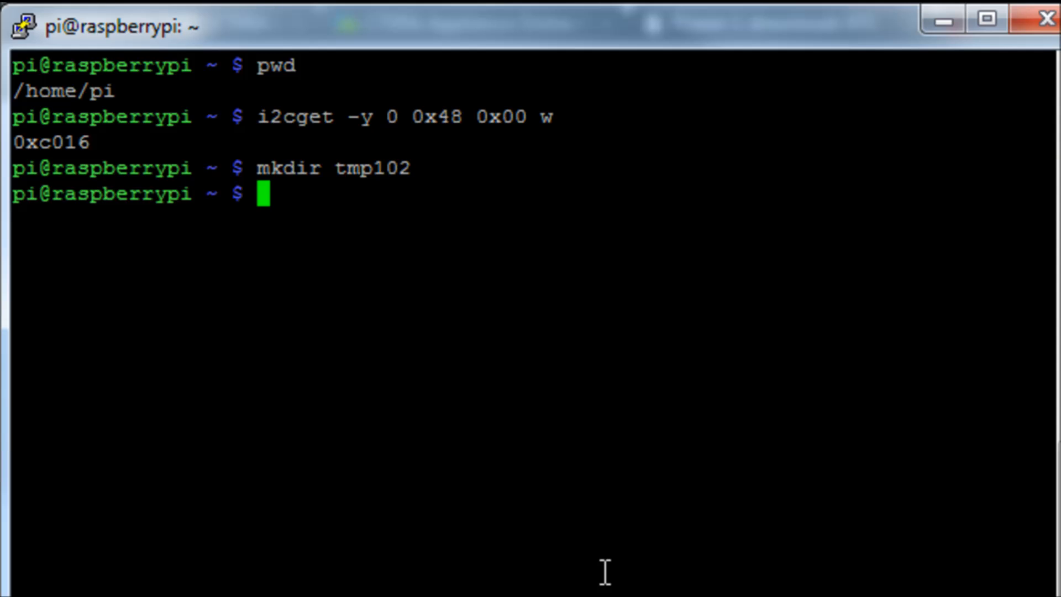
{"action": "type", "text": "pwd"}
{"action": "key", "text": "Return"}
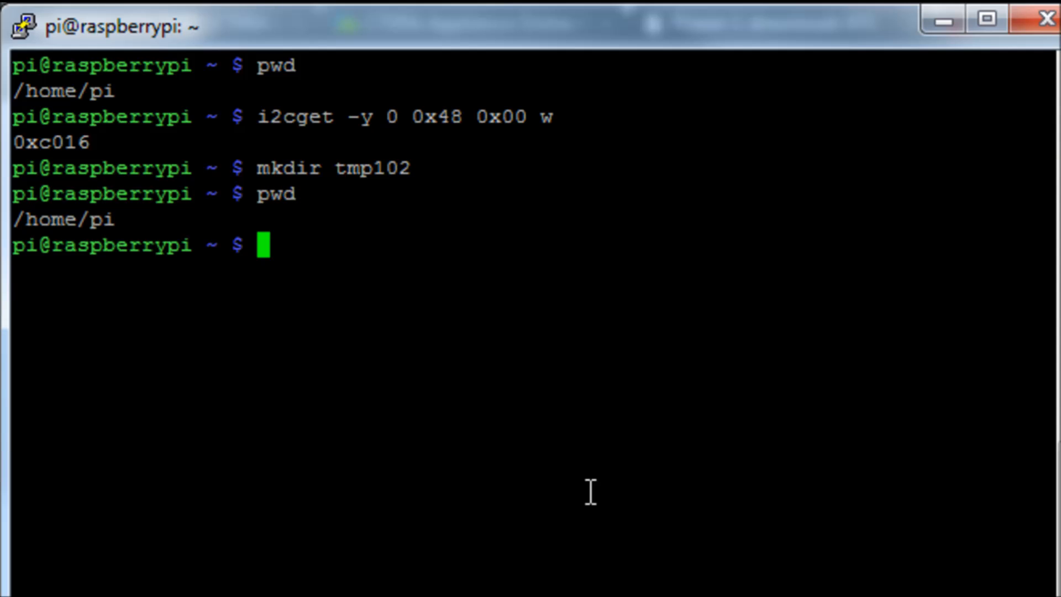
{"action": "type", "text": "ls -l"}
{"action": "key", "text": "Return"}
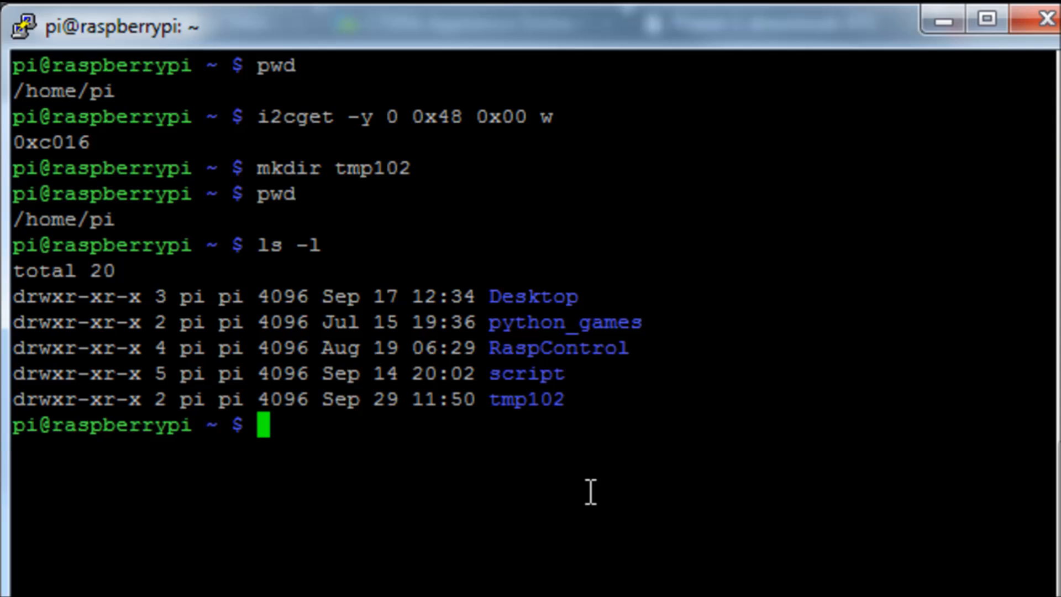
{"action": "type", "text": "cd tmp102/"}
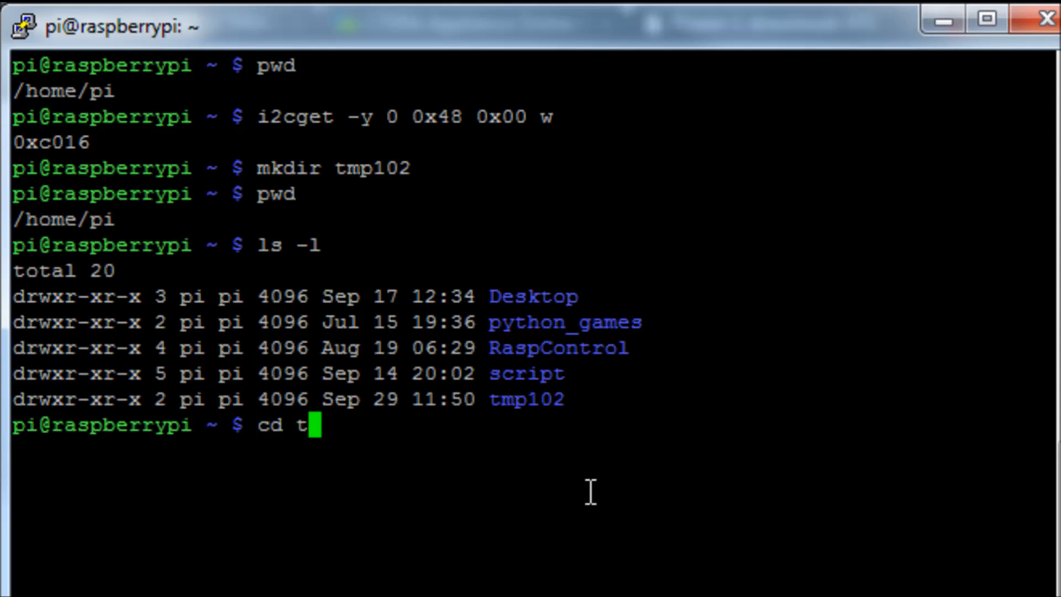
{"action": "key", "text": "Return"}
{"action": "type", "text": "pwd"}
{"action": "key", "text": "Return"}
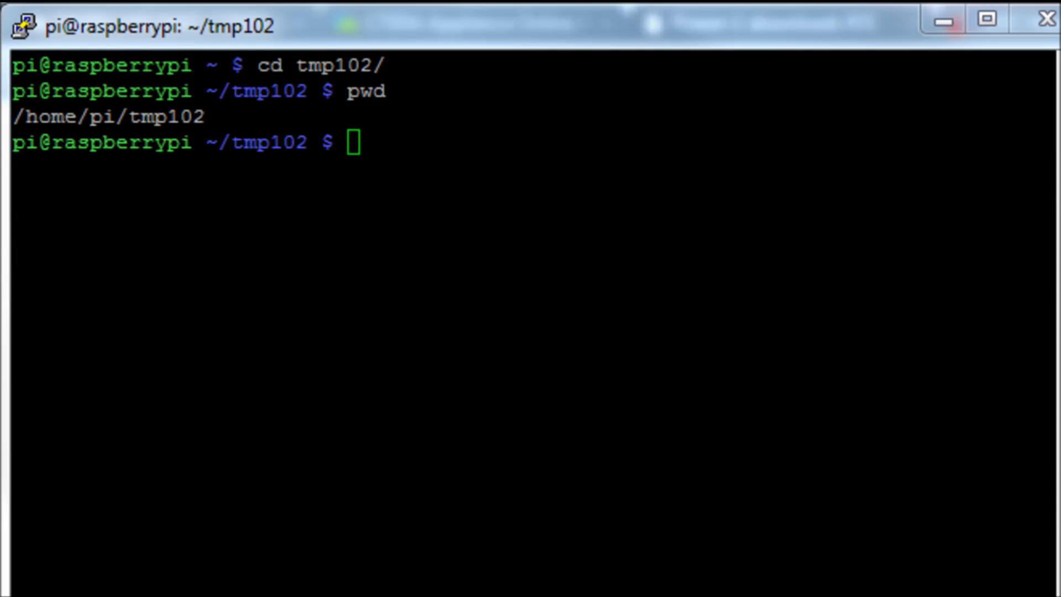
{"action": "left_click", "coordinate": [406, 576]}
{"action": "type", "text": "wget -O tmp102_files.tgz http://goo.gl/4uoNb"}
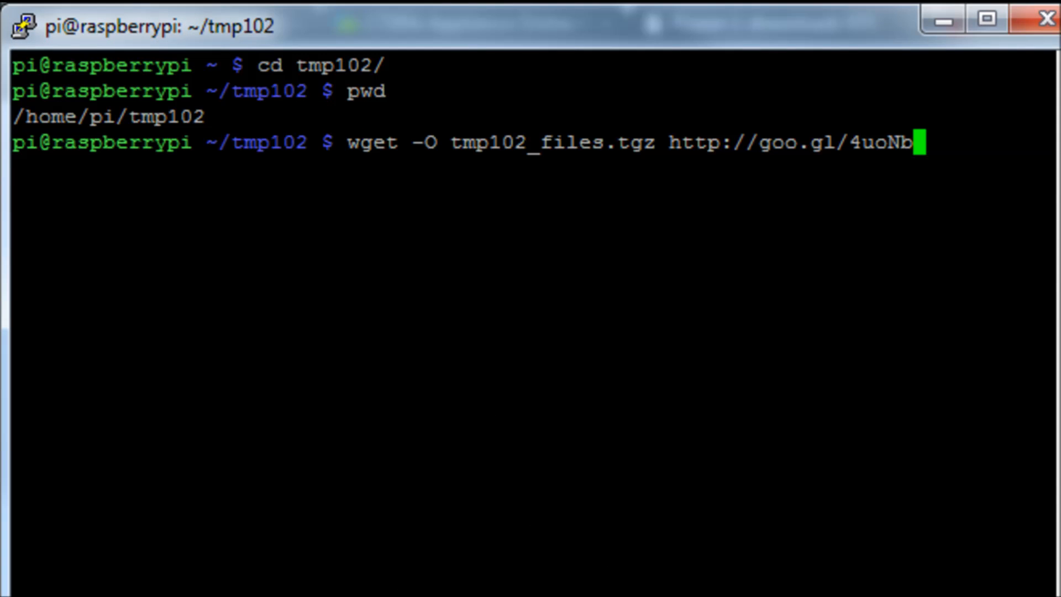
{"action": "key", "text": "Return"}
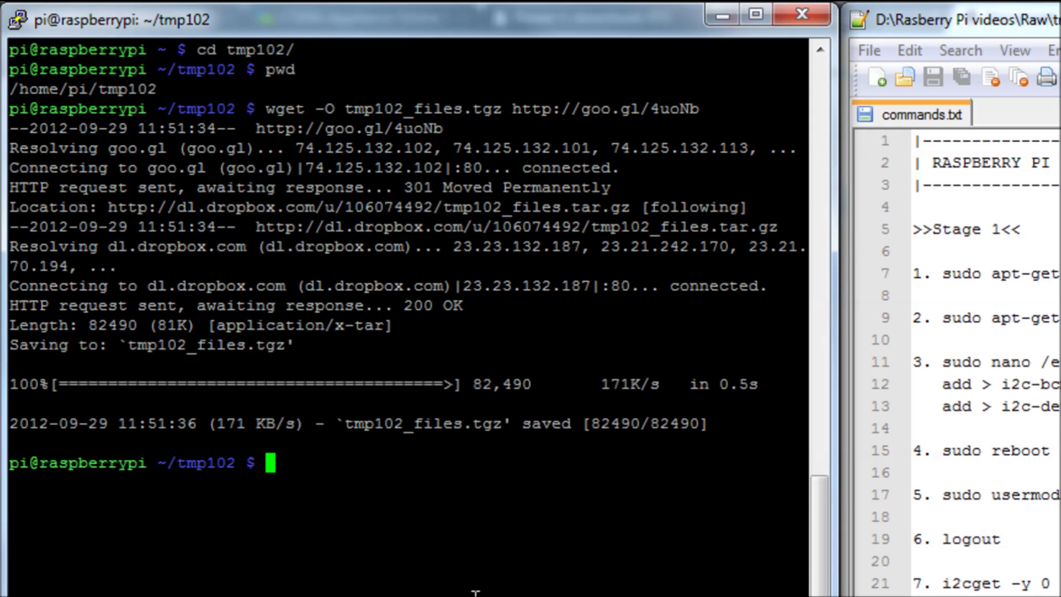
{"action": "type", "text": "ls -l"}
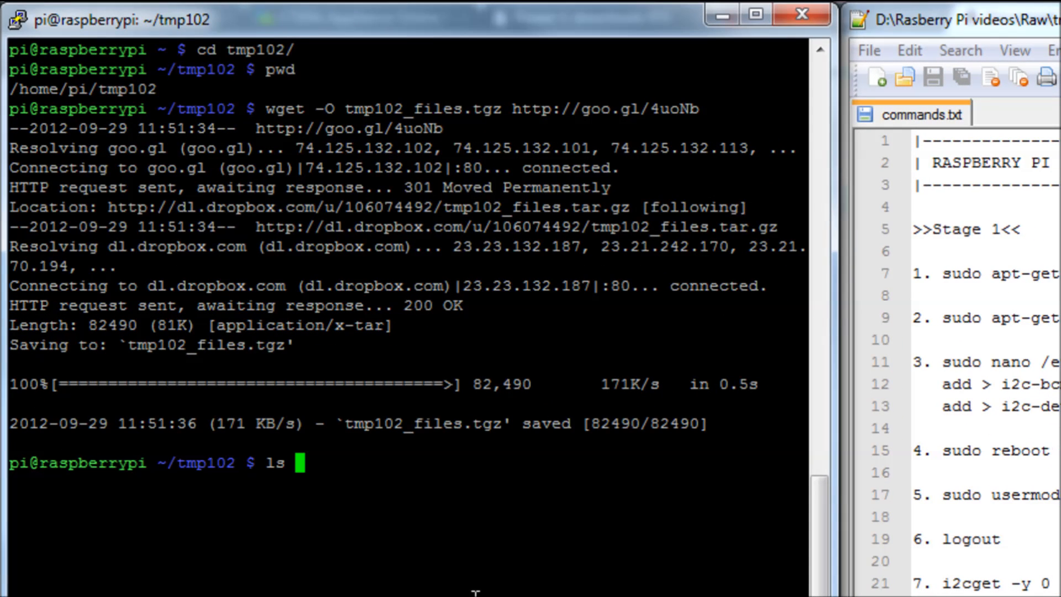
Extract the archive with 'tar -zxvf tmp102_files.tgz' and list the extracted files.
{"action": "key", "text": "Return"}
{"action": "type", "text": "tar"}
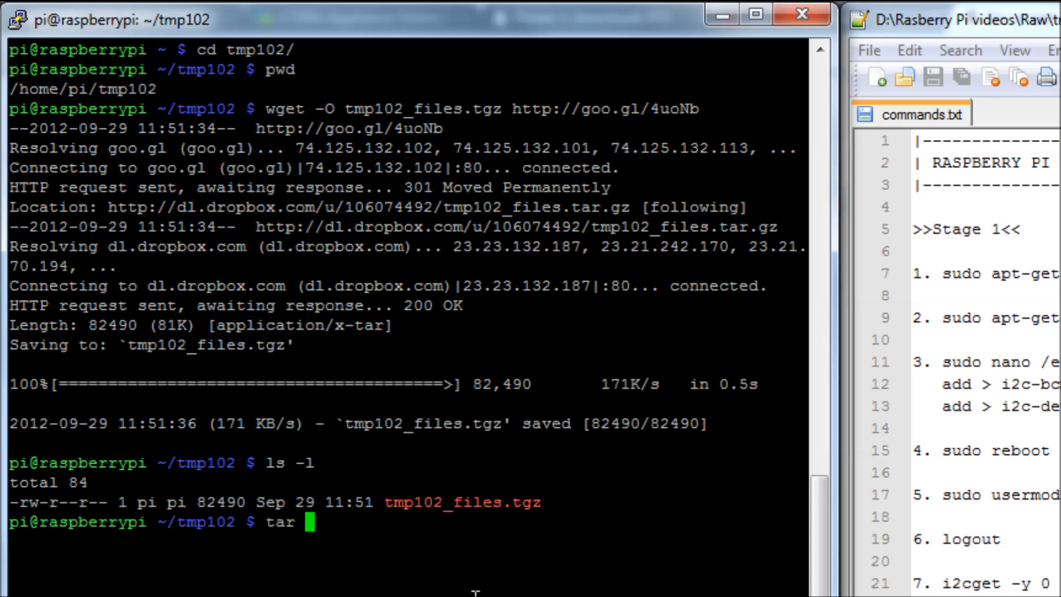
{"action": "type", "text": " -"}
{"action": "type", "text": "z"}
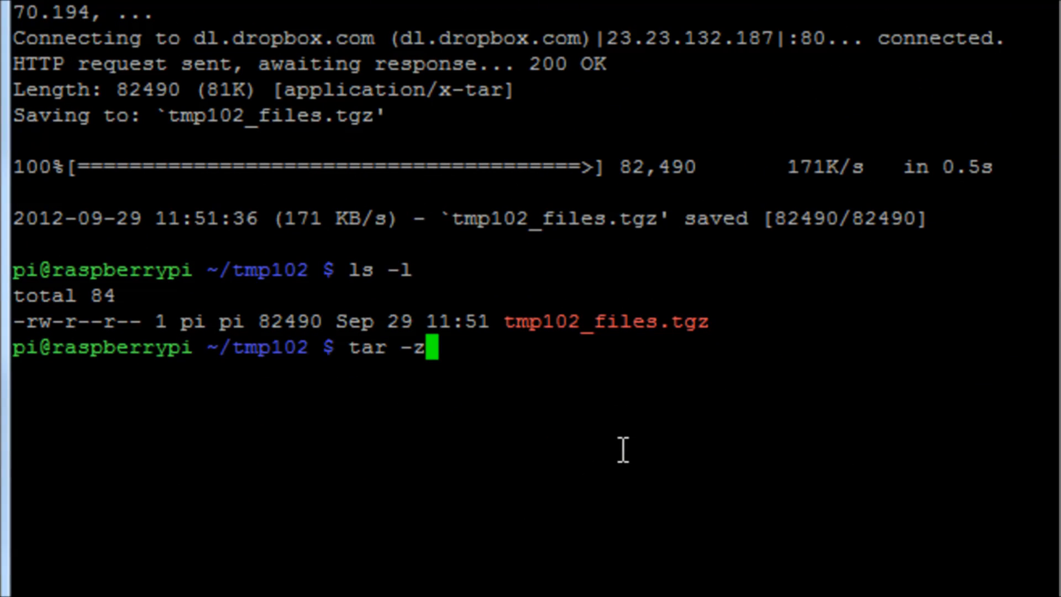
{"action": "type", "text": "xvf t"}
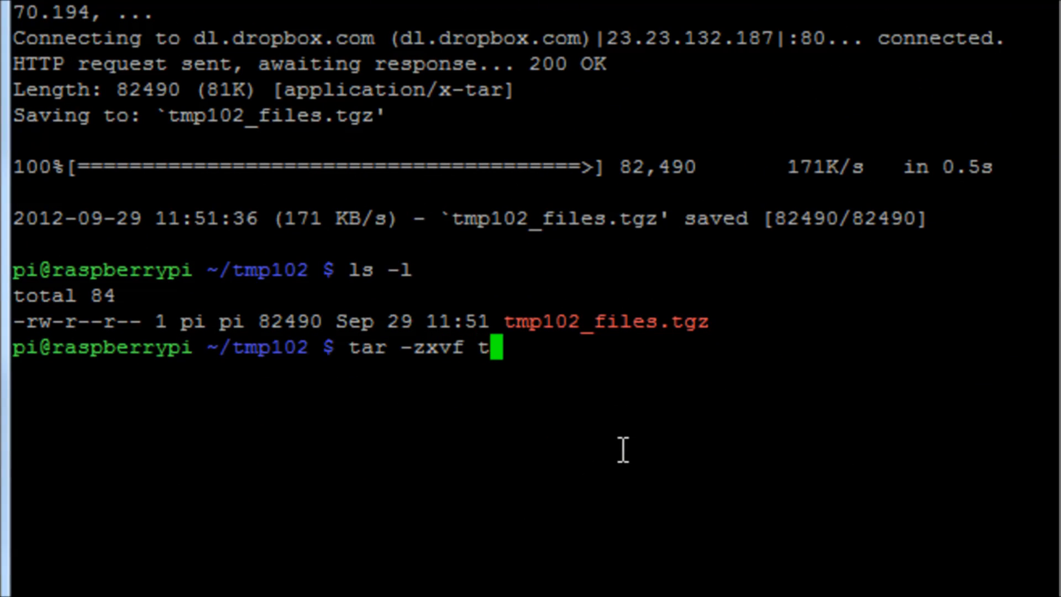
{"action": "key", "text": "Tab"}
{"action": "key", "text": "BackSpace"}
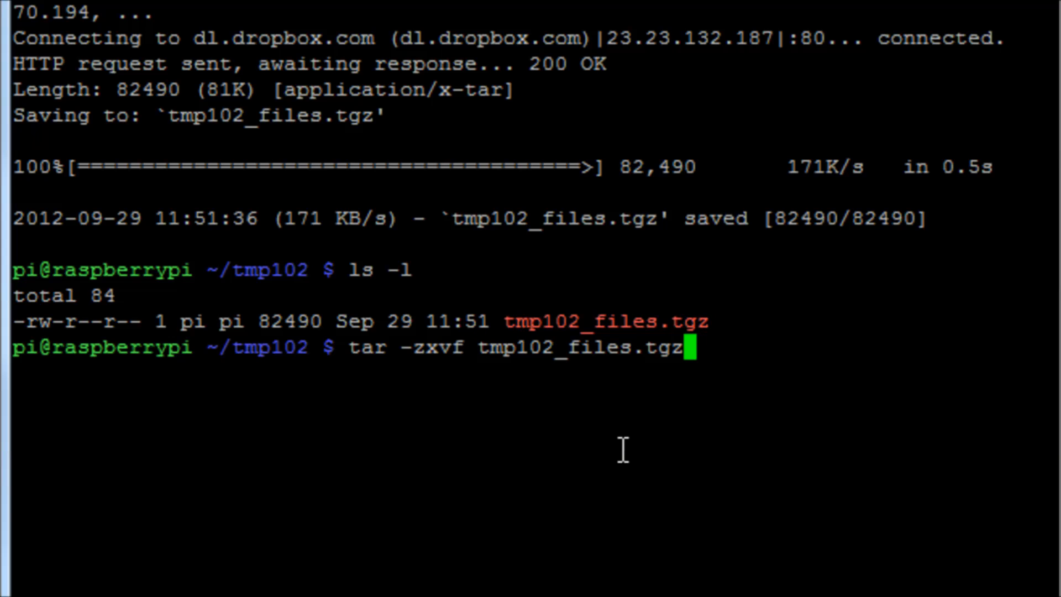
{"action": "key", "text": "Return"}
{"action": "type", "text": "ls"}
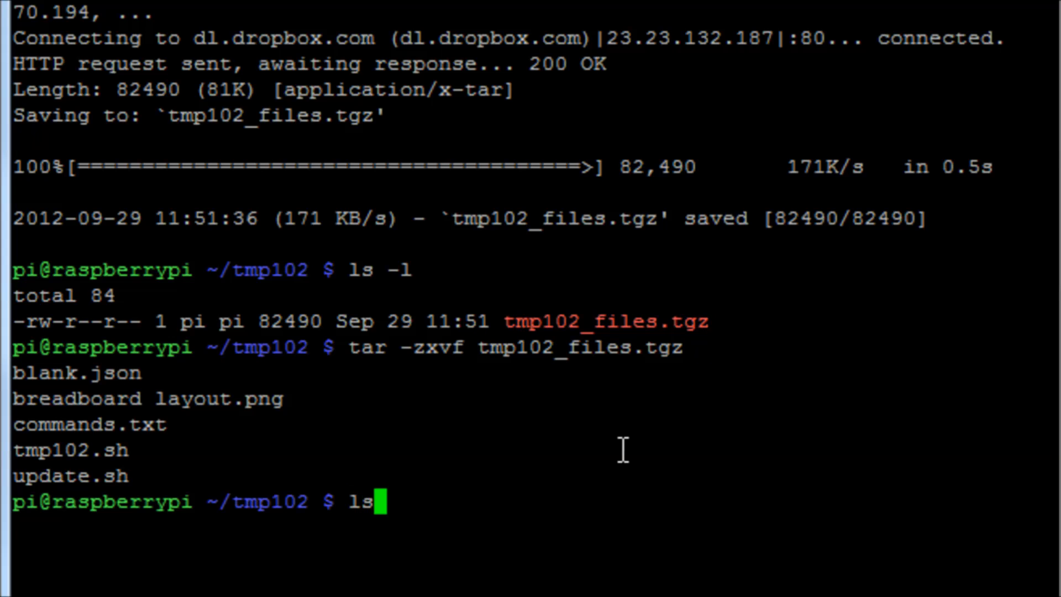
{"action": "type", "text": " -l"}
{"action": "key", "text": "Return"}
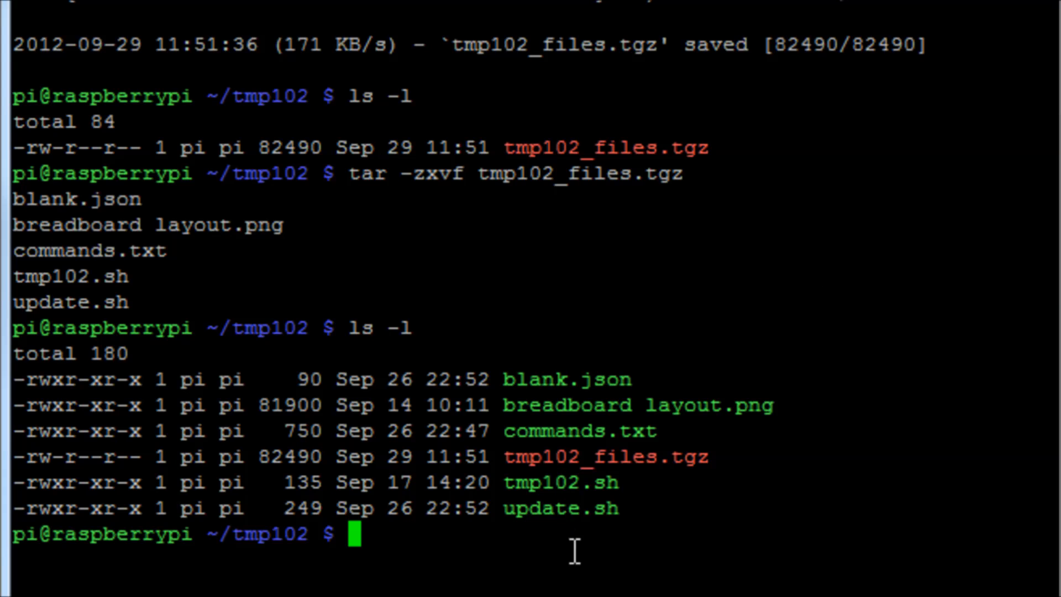
{"action": "type", "text": "./"}
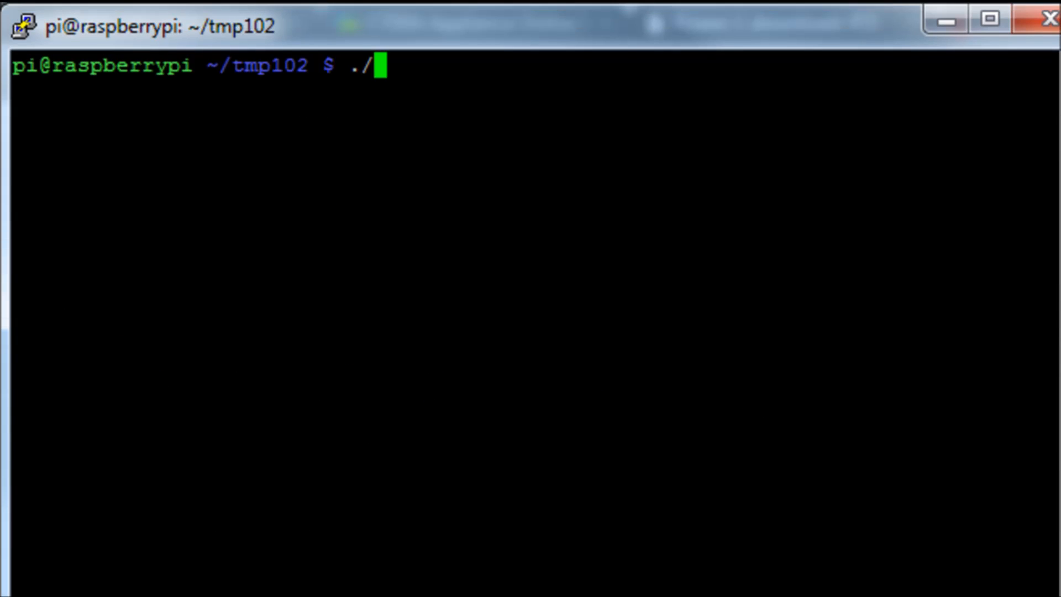
{"action": "type", "text": "tmp102.sh"}
Run './tmp102.sh' to print the temperature reading 22.75.
{"action": "key", "text": "Return"}
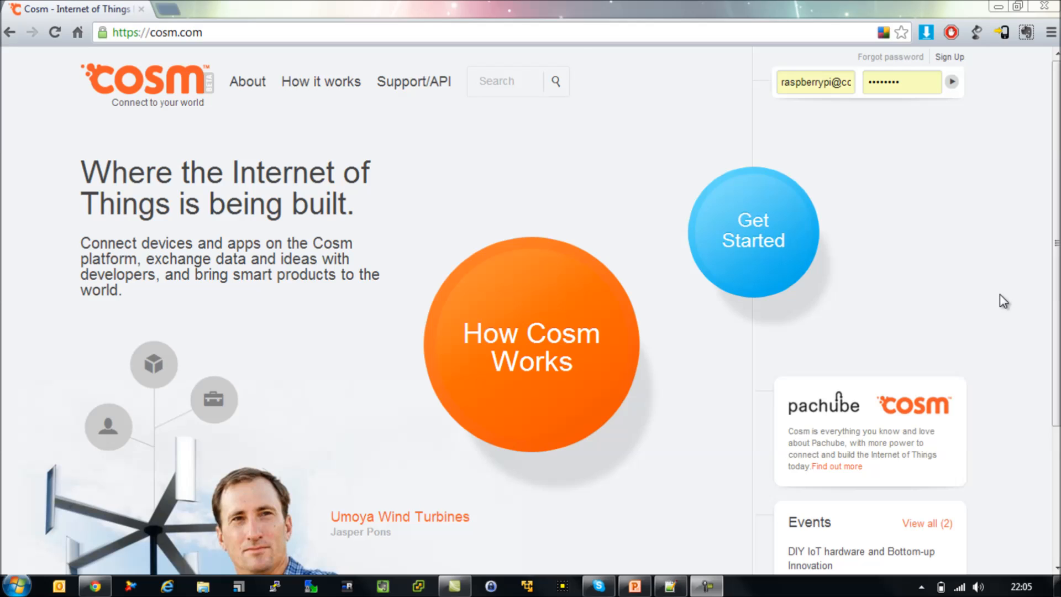
Sign in to Cosm and set the console graph range to the last 1 hour.
{"action": "left_click", "coordinate": [952, 81]}
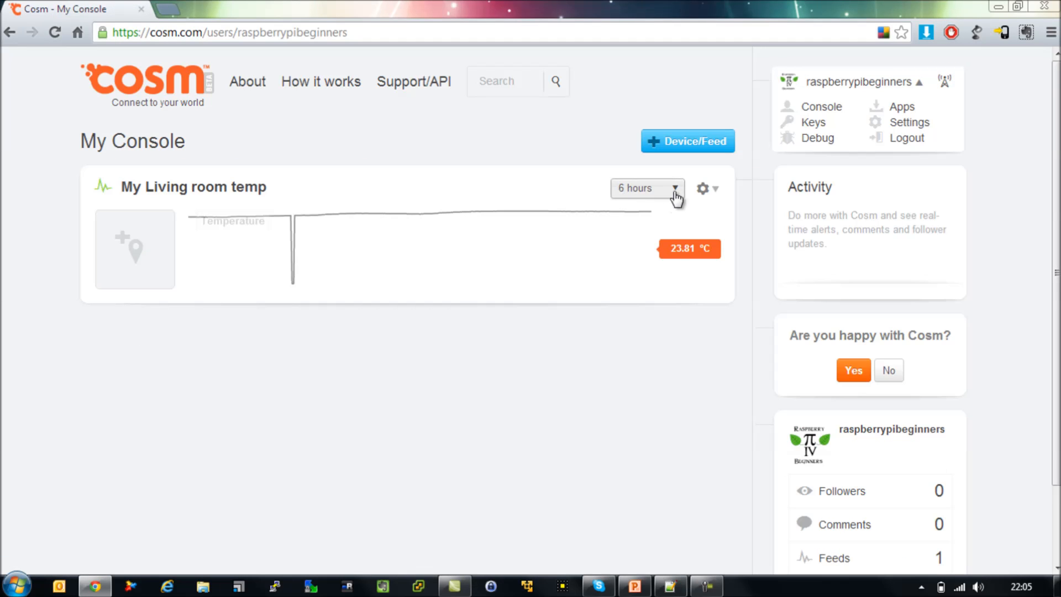
{"action": "left_click", "coordinate": [676, 191]}
{"action": "left_click", "coordinate": [658, 231]}
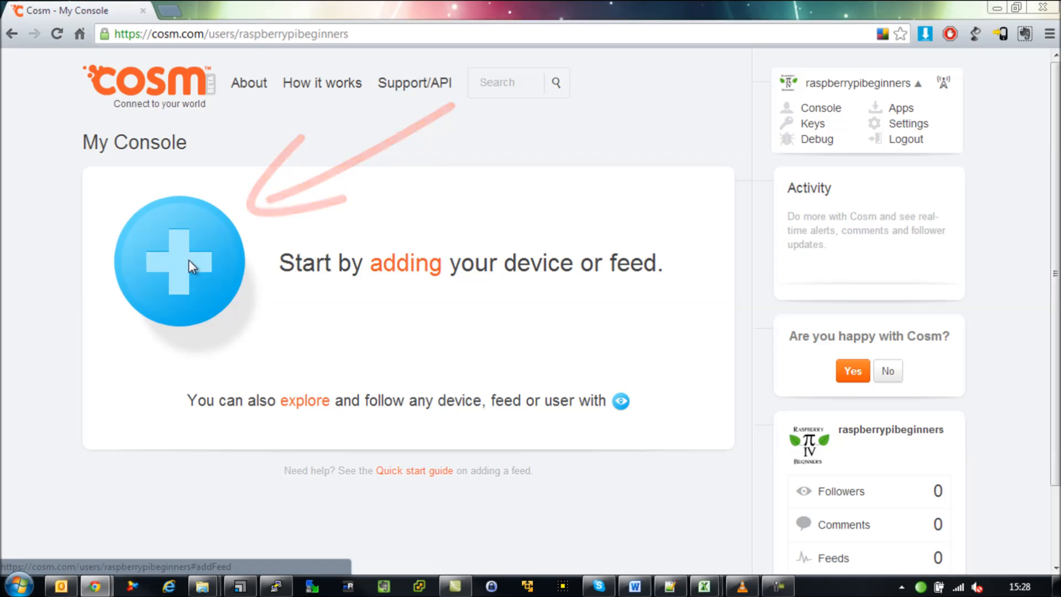
Create a generic push-data feed titled 'My Living room temp', skipping tags.
{"action": "left_click", "coordinate": [188, 260]}
{"action": "left_click", "coordinate": [636, 333]}
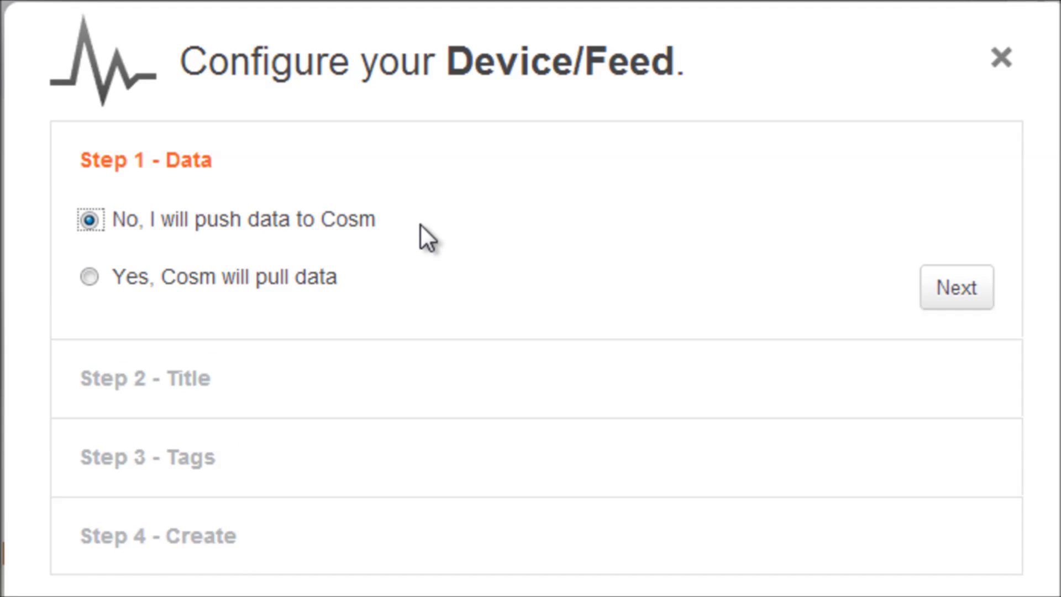
{"action": "left_click", "coordinate": [955, 288]}
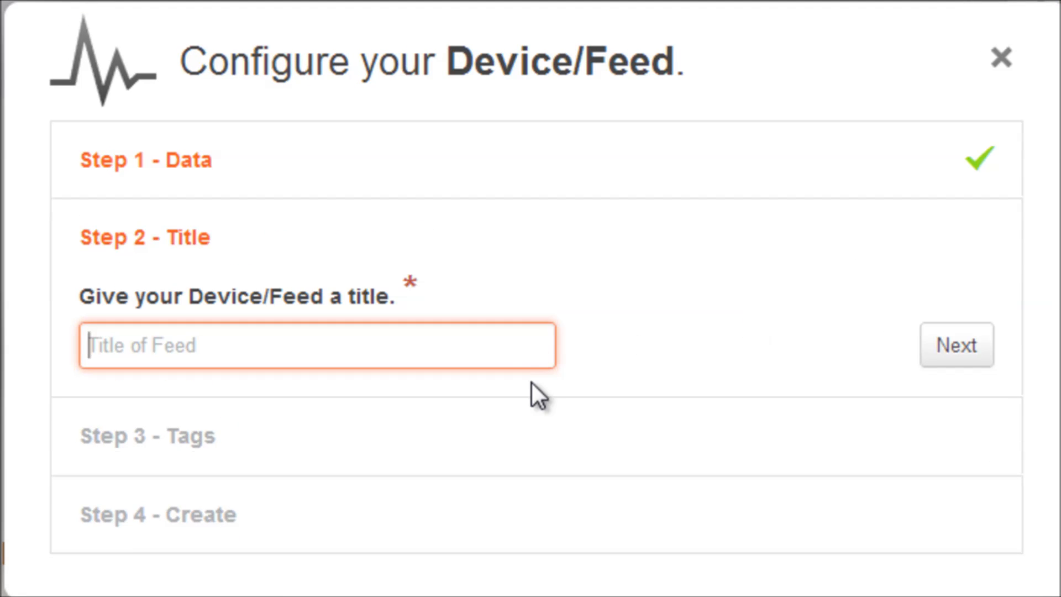
{"action": "left_click", "coordinate": [507, 348]}
{"action": "left_click", "coordinate": [340, 386]}
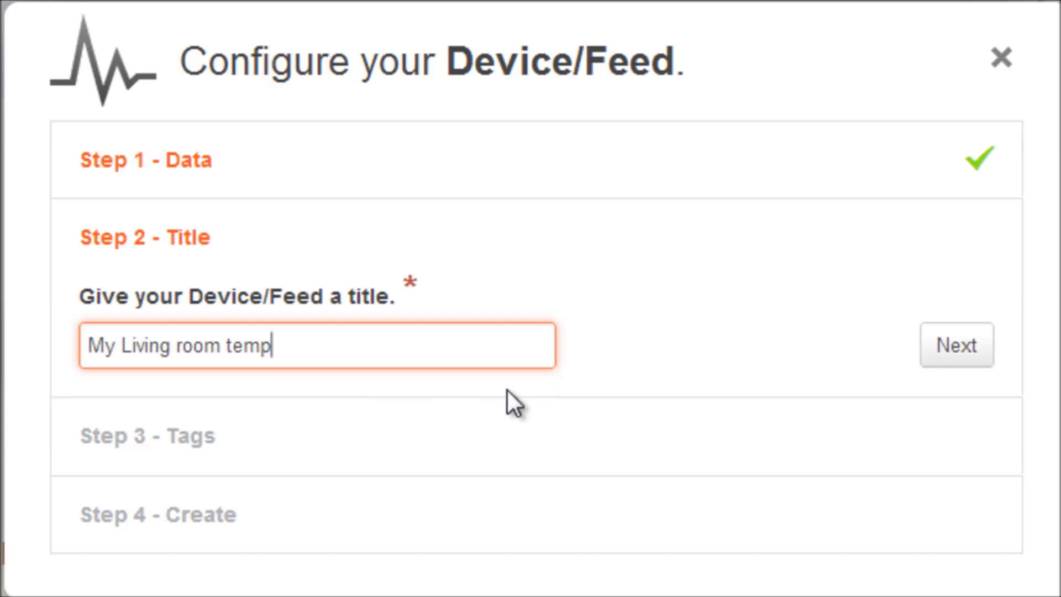
{"action": "left_click", "coordinate": [507, 390]}
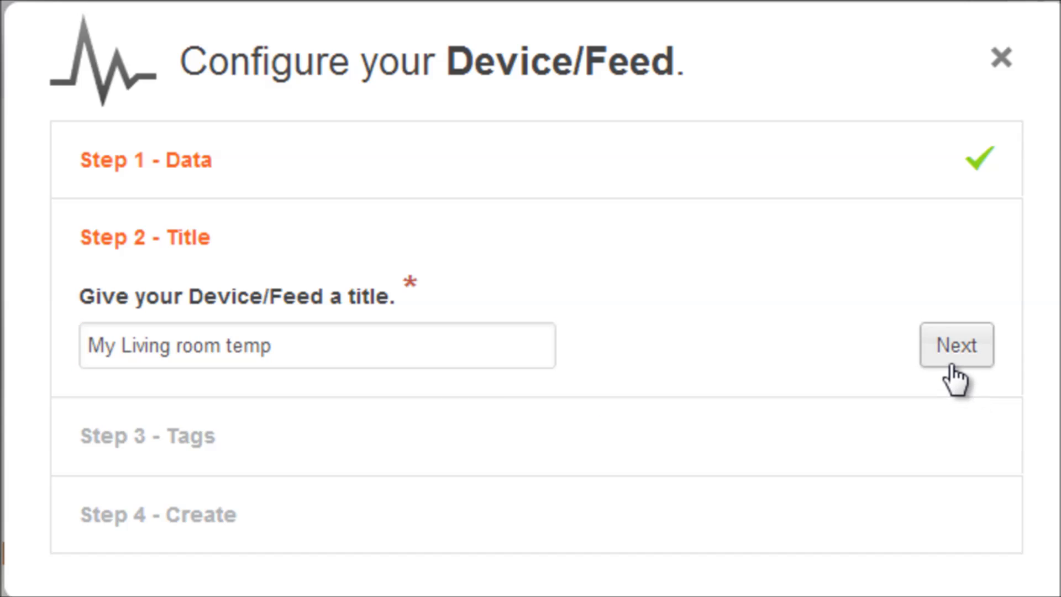
{"action": "left_click", "coordinate": [956, 345]}
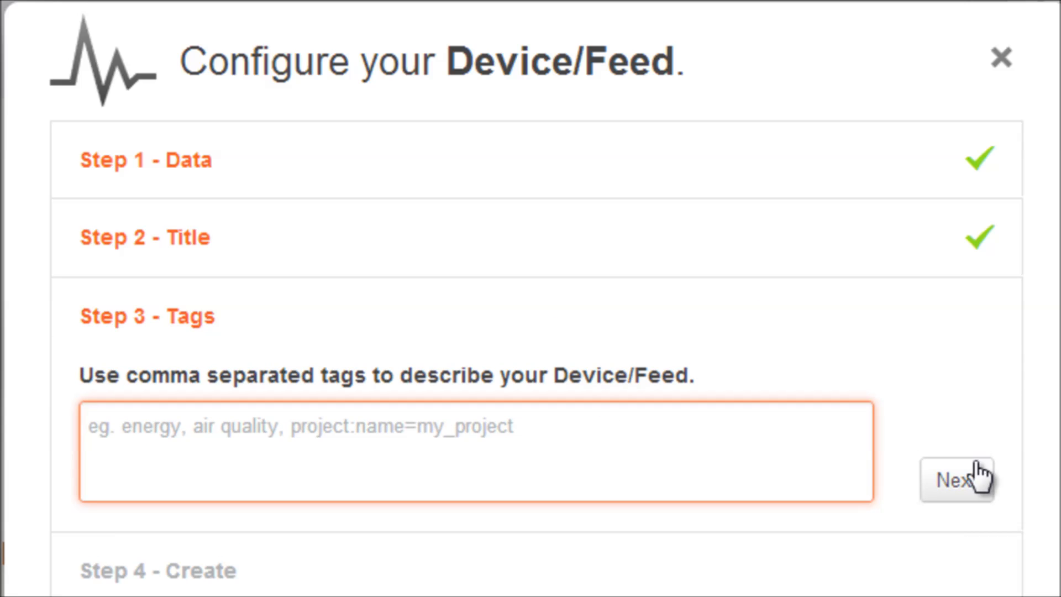
{"action": "left_click", "coordinate": [957, 480]}
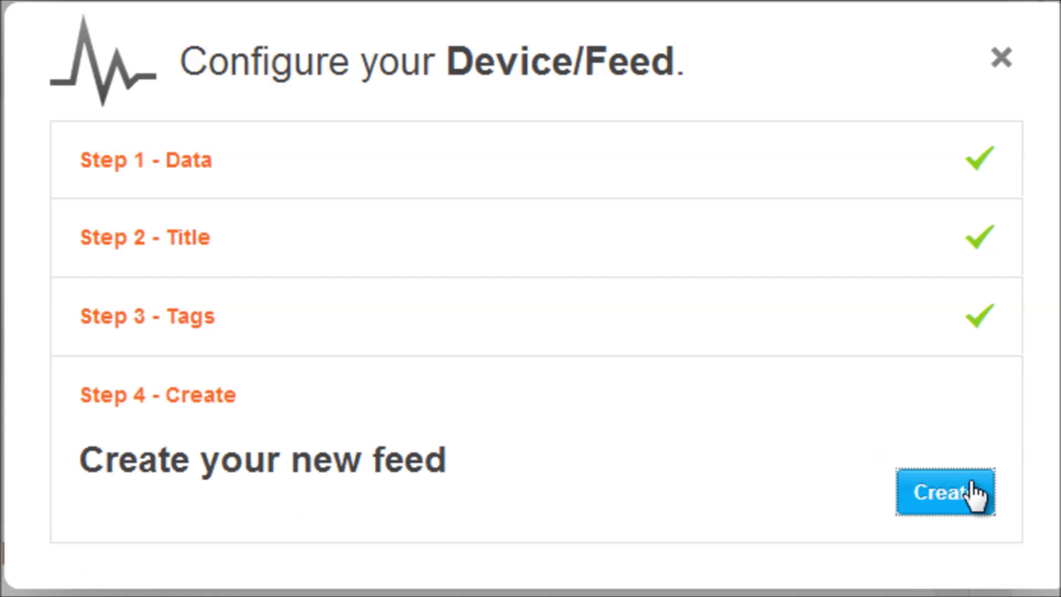
{"action": "left_click", "coordinate": [974, 495]}
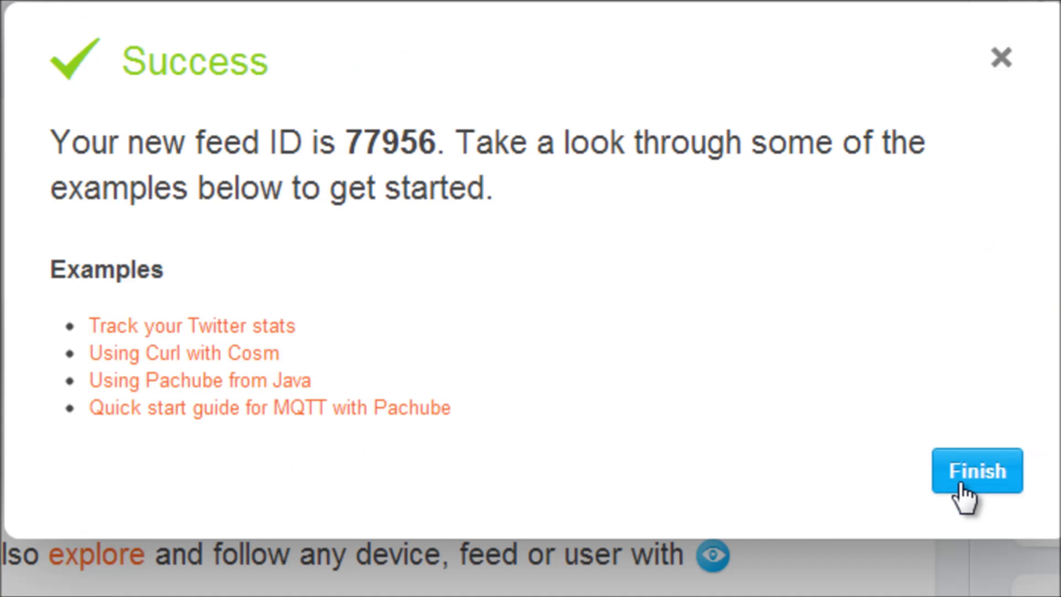
Select and copy the new feed ID 77956.
{"action": "double_click", "coordinate": [390, 143]}
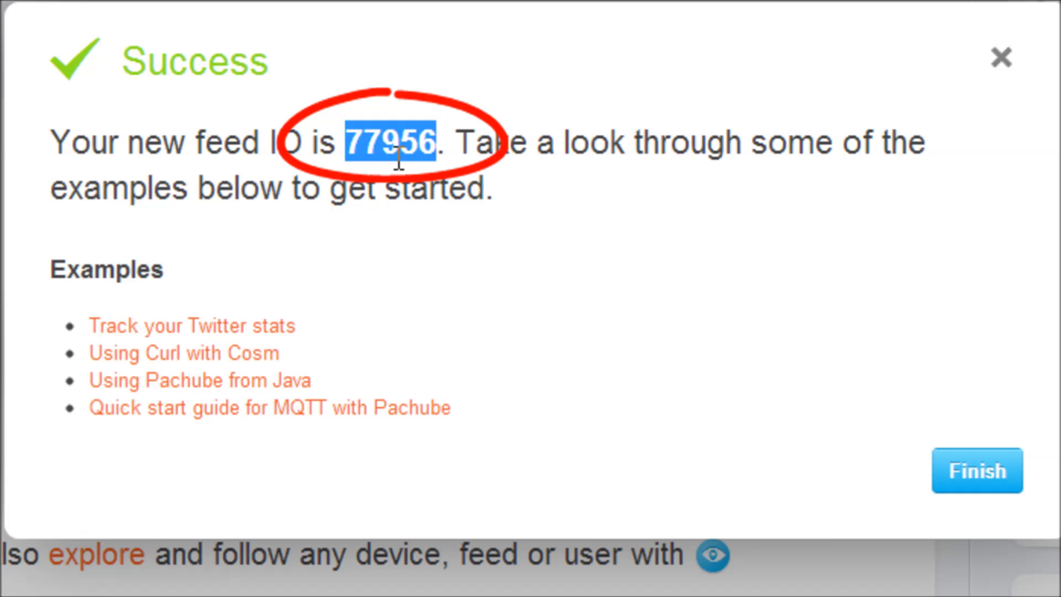
{"action": "left_click", "coordinate": [580, 249]}
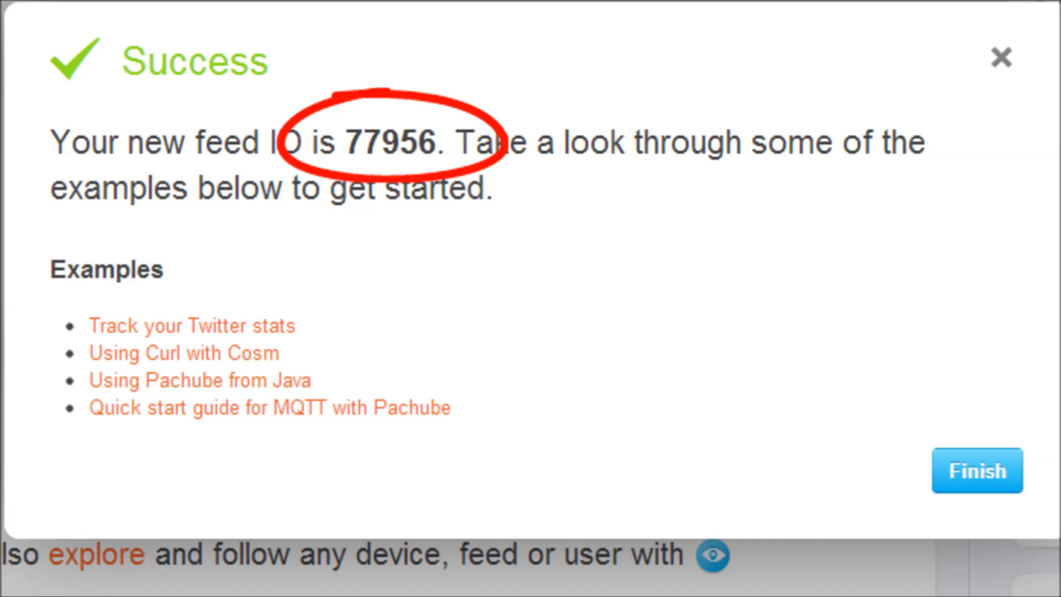
{"action": "left_click_drag", "start_coordinate": [438, 143], "coordinate": [340, 142]}
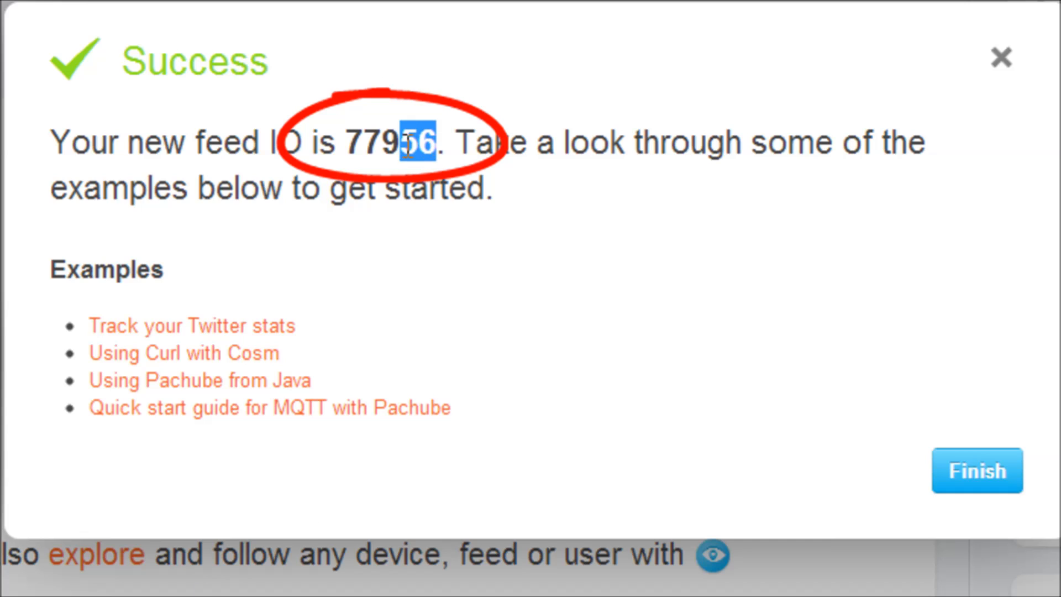
{"action": "left_click", "coordinate": [348, 143]}
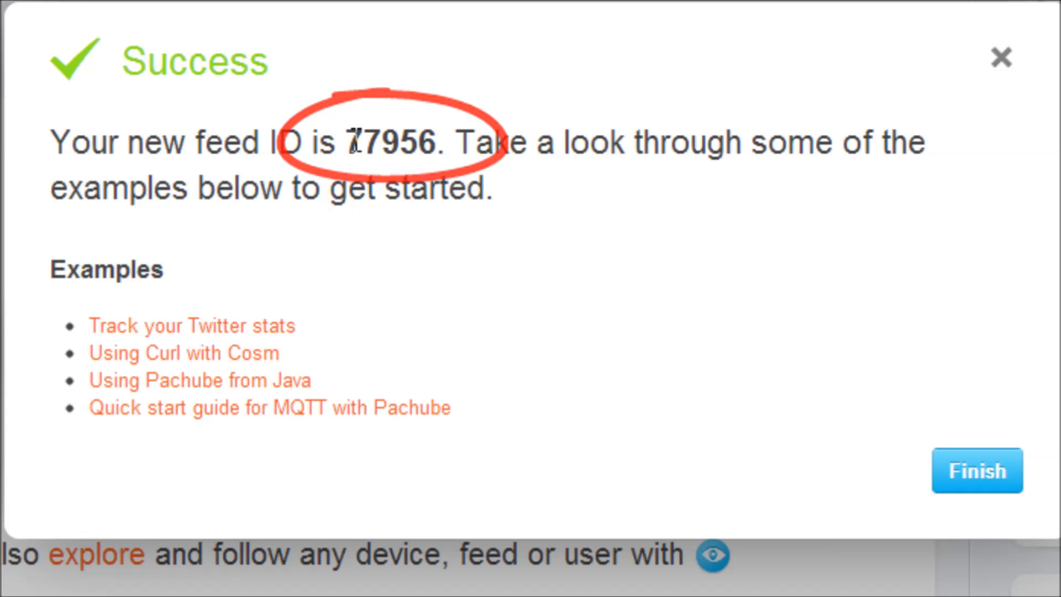
{"action": "left_click_drag", "start_coordinate": [343, 142], "coordinate": [436, 143]}
{"action": "right_click", "coordinate": [411, 138]}
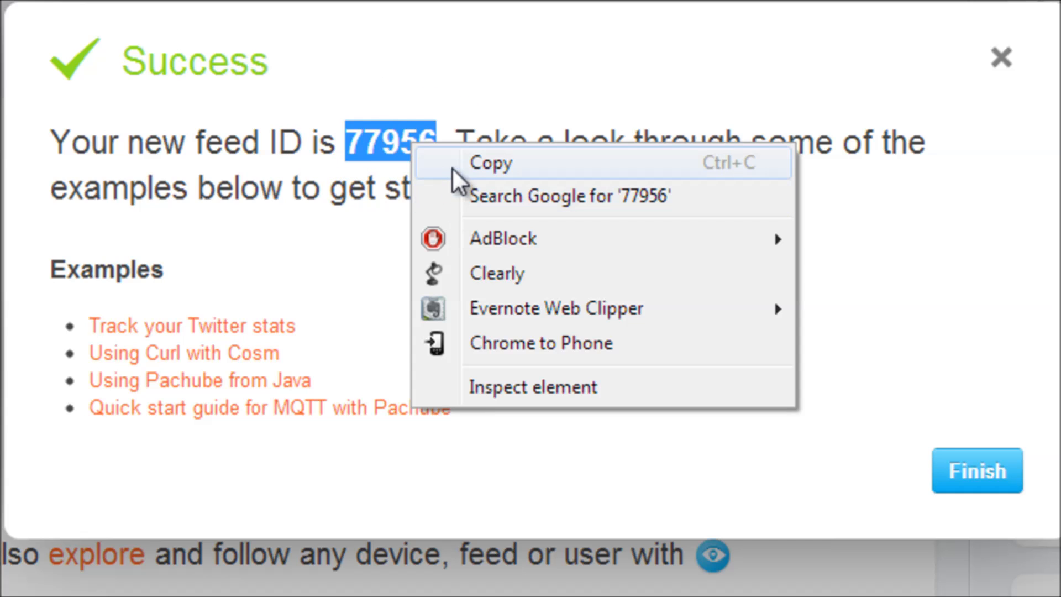
{"action": "left_click", "coordinate": [491, 163]}
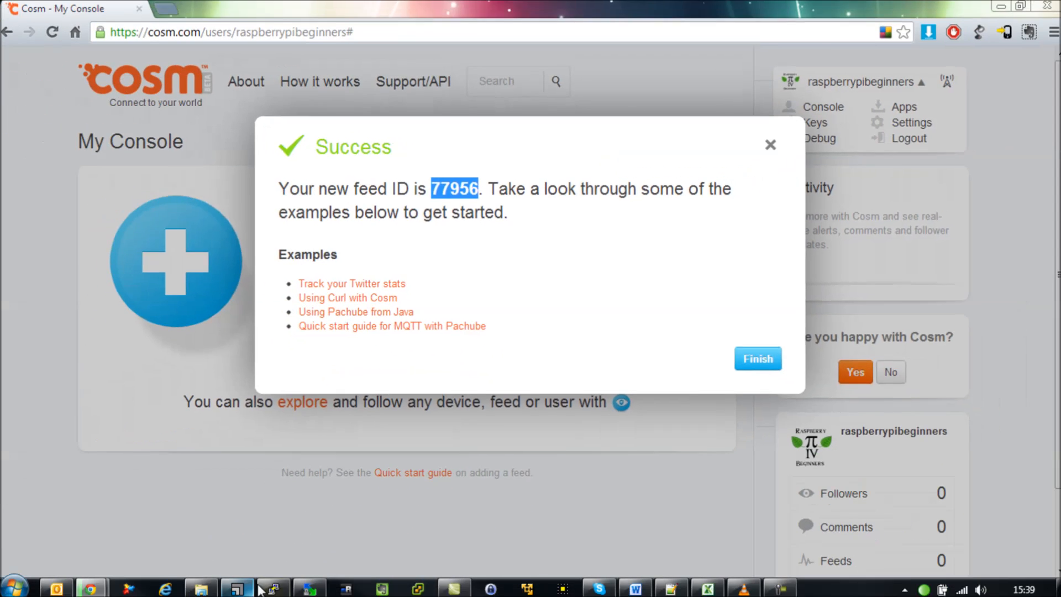
Snap the Pi terminal to the left and review the Stage 2 Cosm steps in the Notepad++ notes.
{"action": "key", "text": "alt+Tab"}
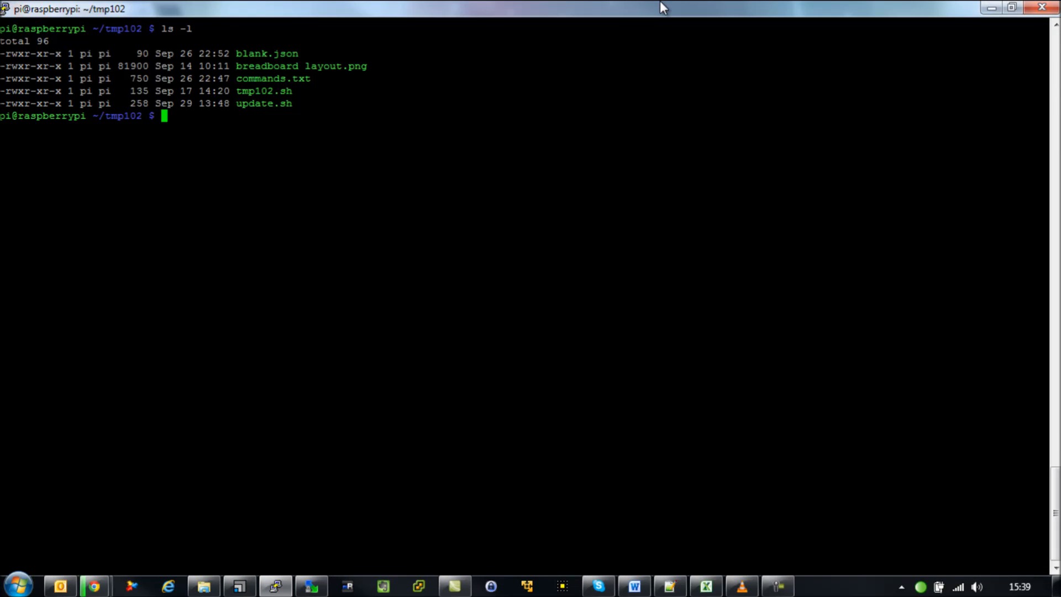
{"action": "key", "text": "super+Left"}
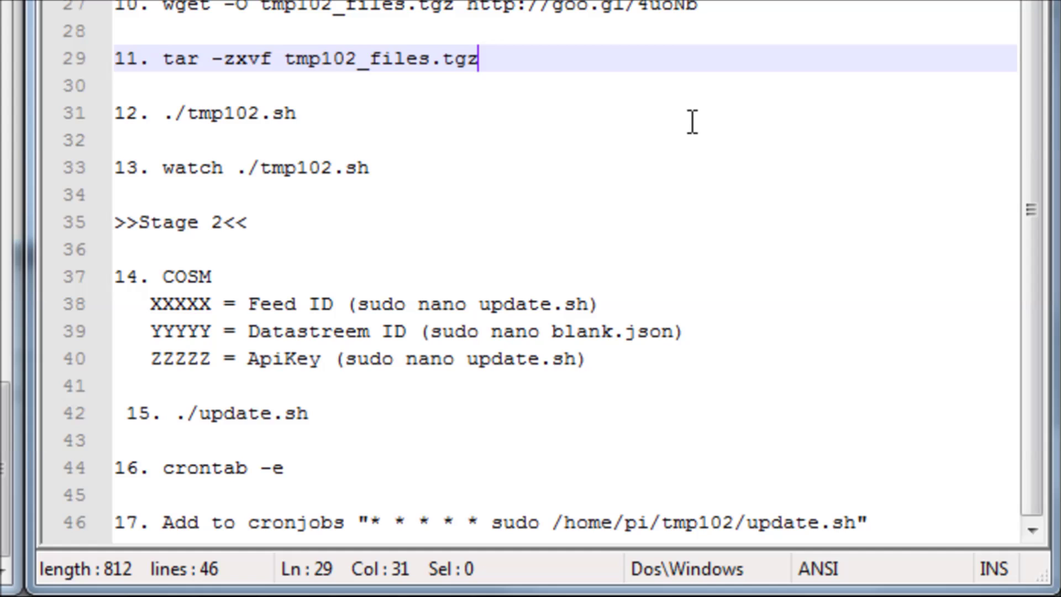
{"action": "left_click", "coordinate": [697, 141]}
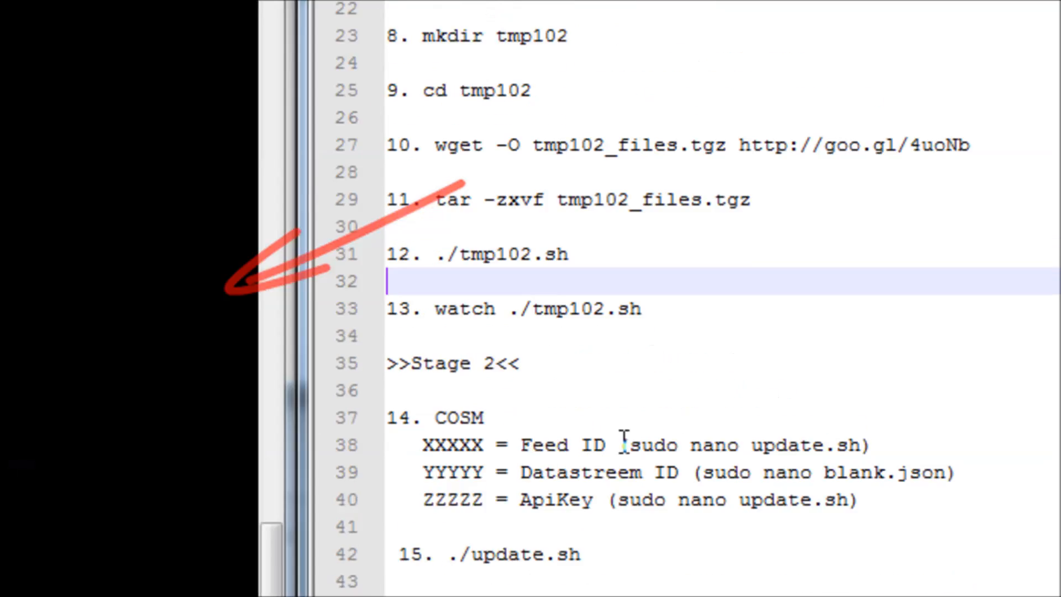
{"action": "key", "text": "alt+Tab"}
{"action": "type", "text": "sudo "}
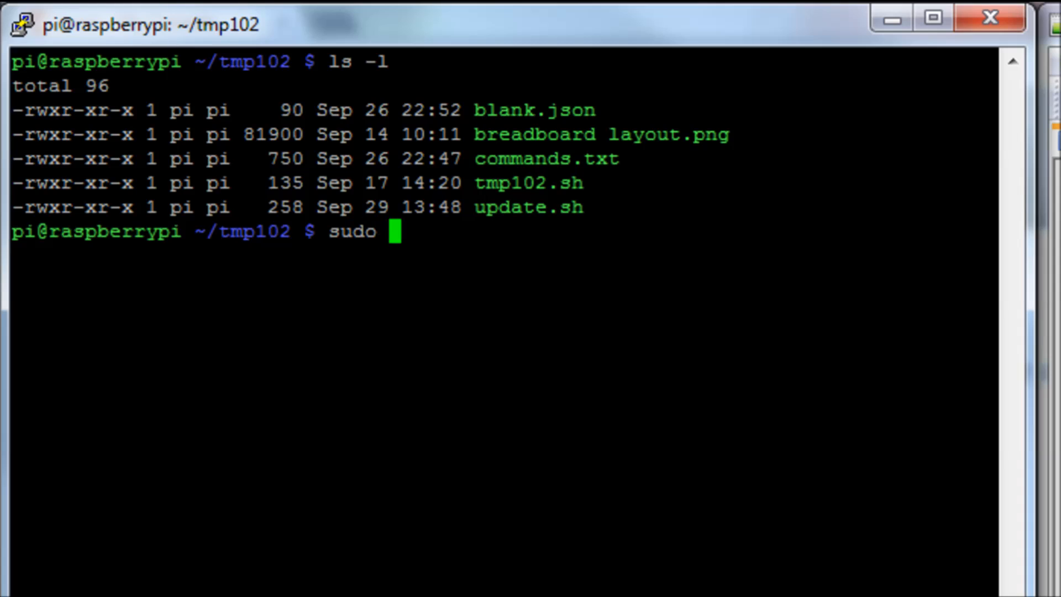
{"action": "type", "text": "nano"}
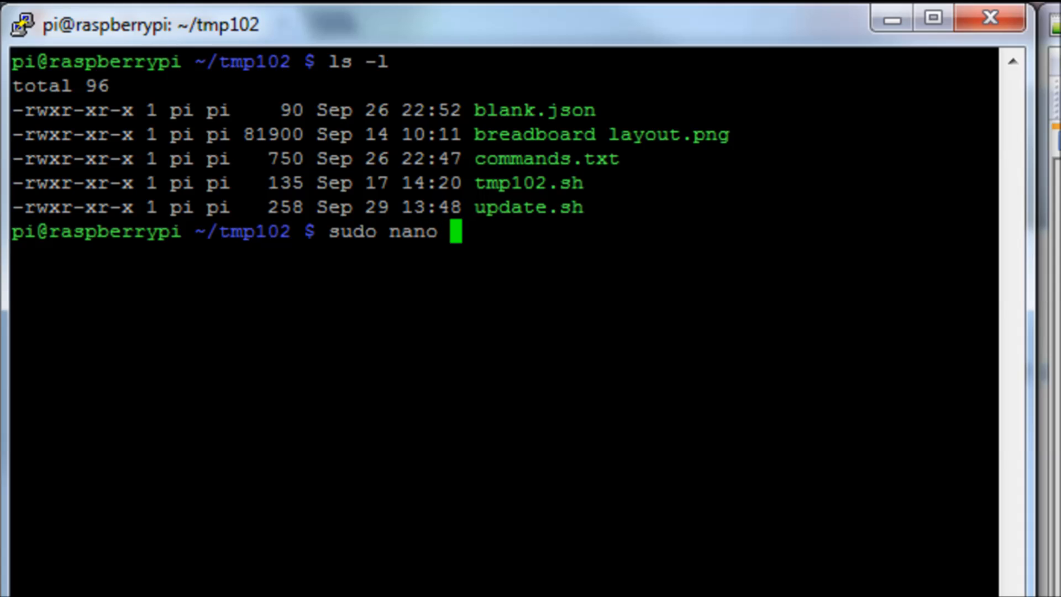
{"action": "type", "text": " up"}
Edit update.sh in nano, replacing XXXXX in the feeds URL with feed ID 77956.
{"action": "key", "text": "Tab"}
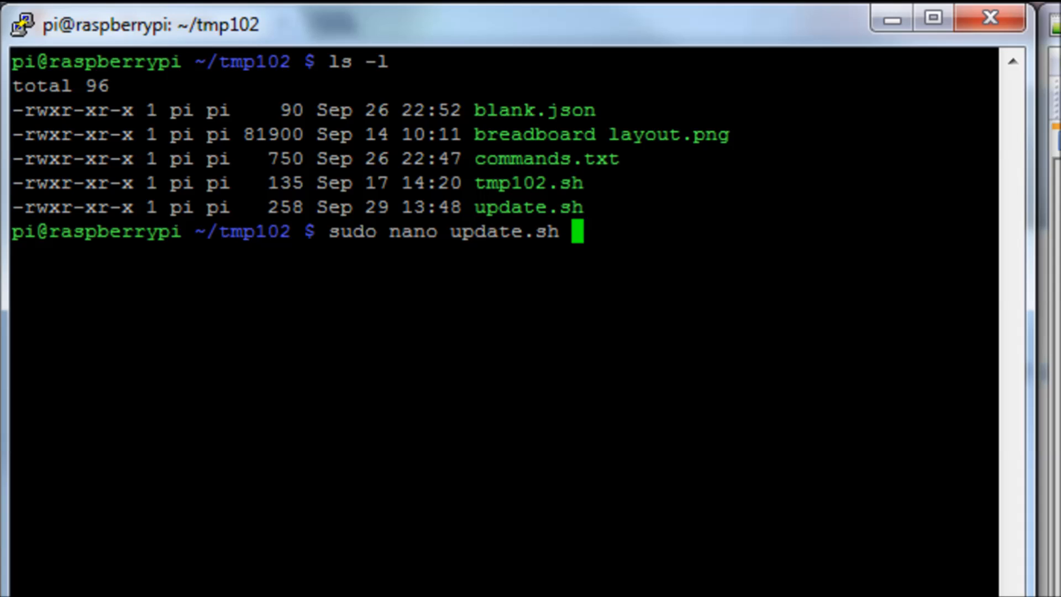
{"action": "key", "text": "Return"}
{"action": "key", "text": "Down"}
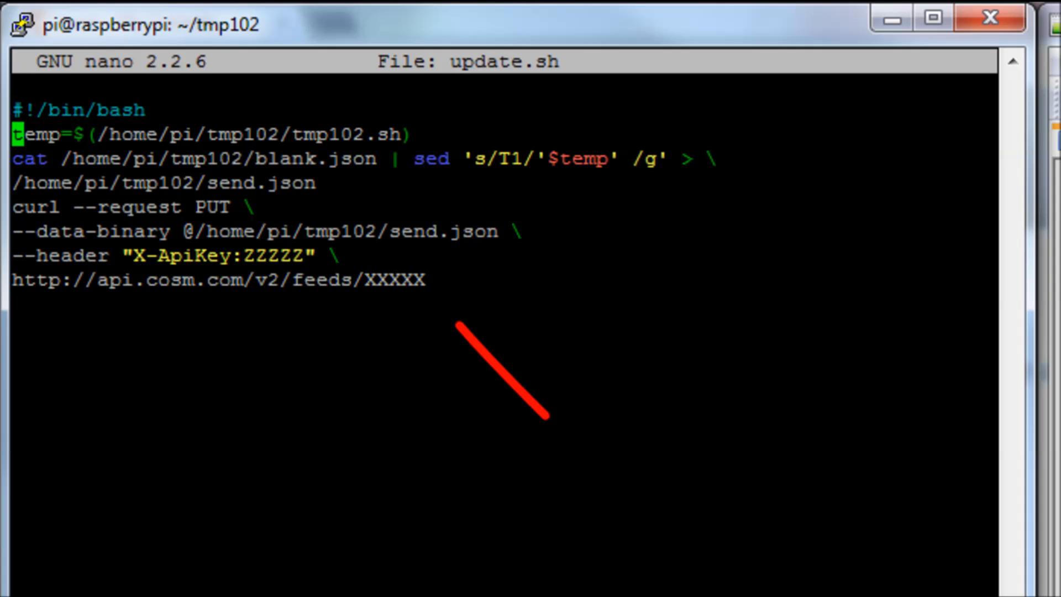
{"action": "key", "text": "Down"}
{"action": "key", "text": "Down"}
{"action": "key", "text": "Down"}
{"action": "key", "text": "Down"}
{"action": "key", "text": "Down"}
{"action": "key", "text": "Right"}
{"action": "key", "text": "Right"}
{"action": "key", "text": "Right"}
{"action": "key", "text": "ctrl+Right"}
{"action": "key", "text": "End"}
{"action": "key", "text": "Down"}
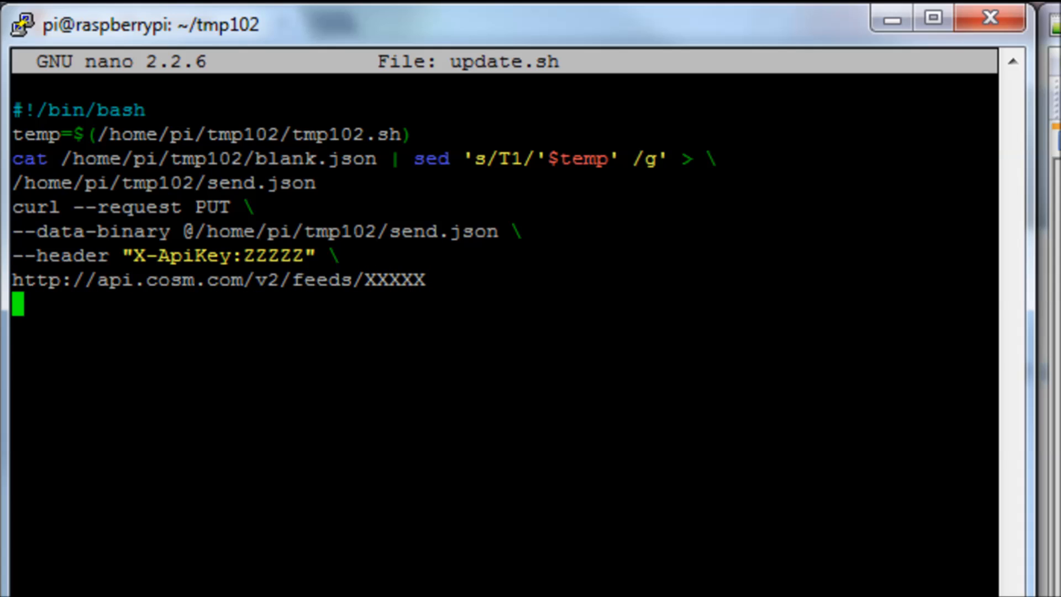
{"action": "key", "text": "BackSpace"}
{"action": "key", "text": "BackSpace"}
{"action": "key", "text": "BackSpace"}
{"action": "key", "text": "BackSpace"}
{"action": "key", "text": "BackSpace"}
{"action": "key", "text": "BackSpace"}
{"action": "type", "text": "77956"}
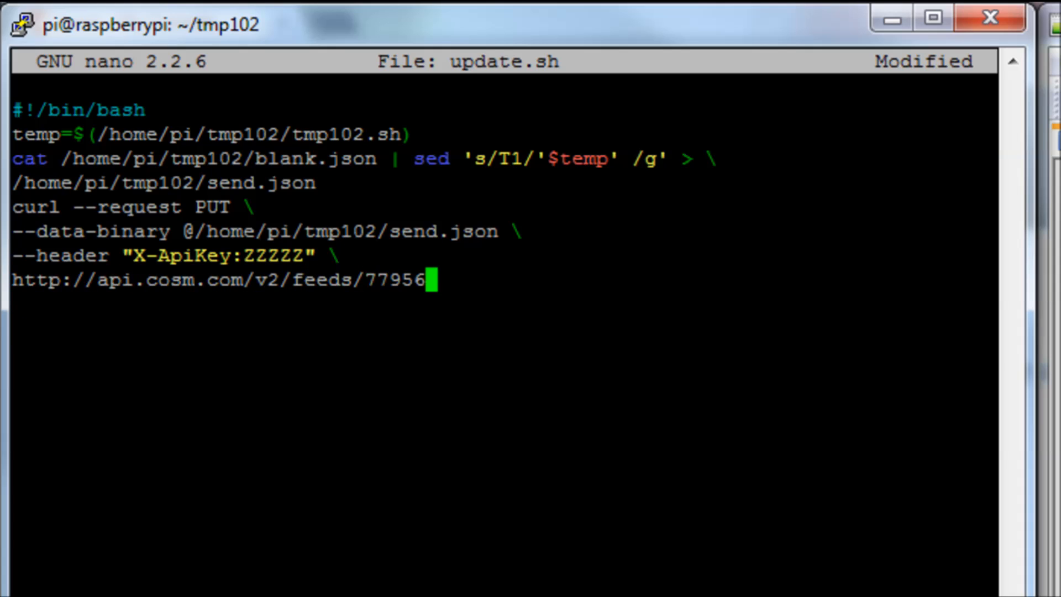
Save update.sh under the same name and exit nano.
{"action": "key", "text": "ctrl+x"}
{"action": "key", "text": "y"}
{"action": "key", "text": "Return"}
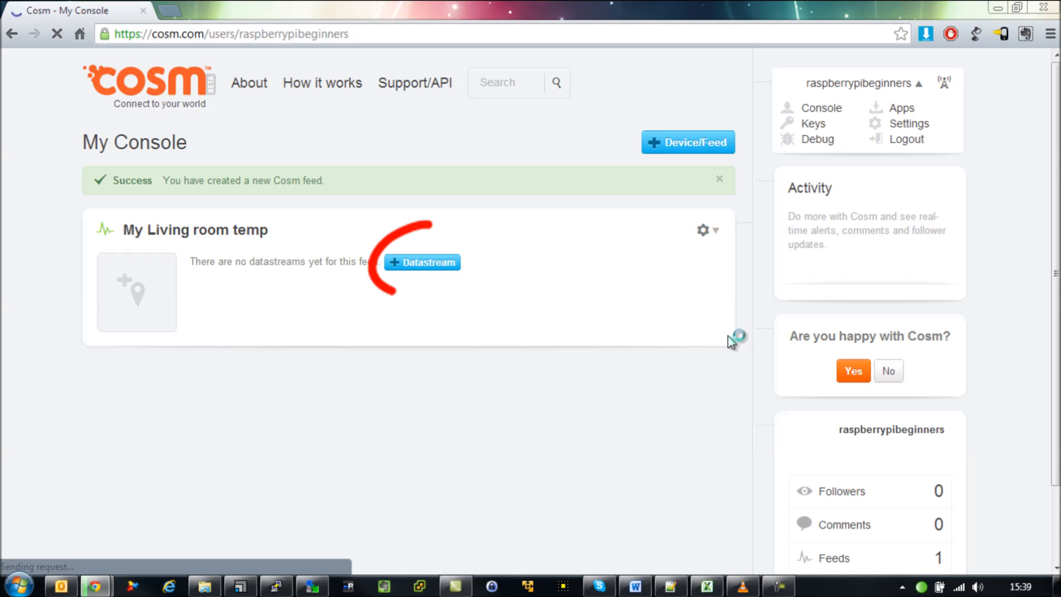
Add a datastream with ID Temperature and symbol °C to the feed.
{"action": "left_click", "coordinate": [428, 262]}
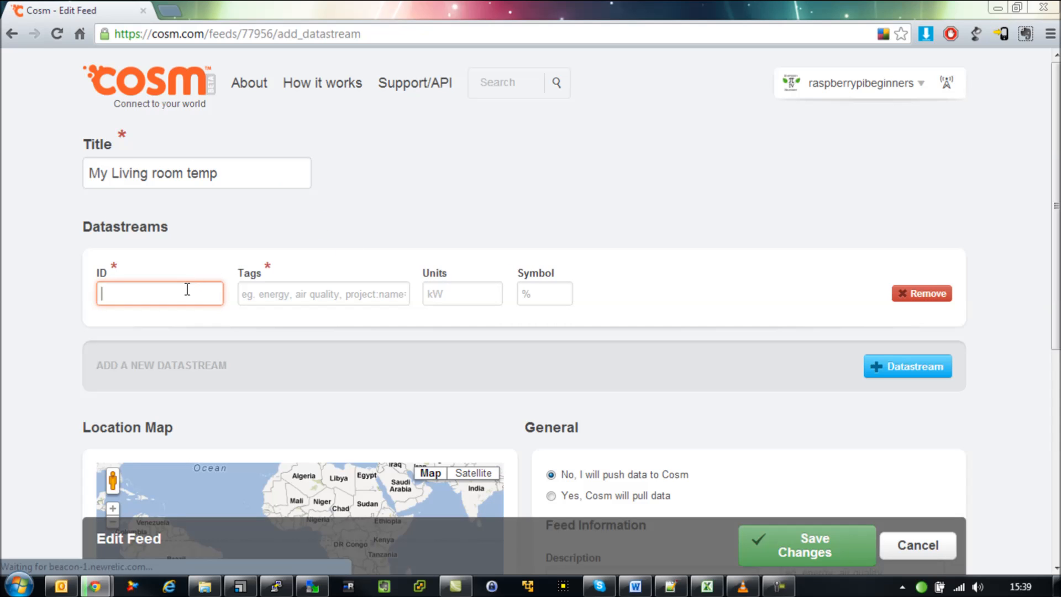
{"action": "left_click", "coordinate": [183, 293]}
{"action": "left_click", "coordinate": [176, 314]}
{"action": "left_click", "coordinate": [544, 294]}
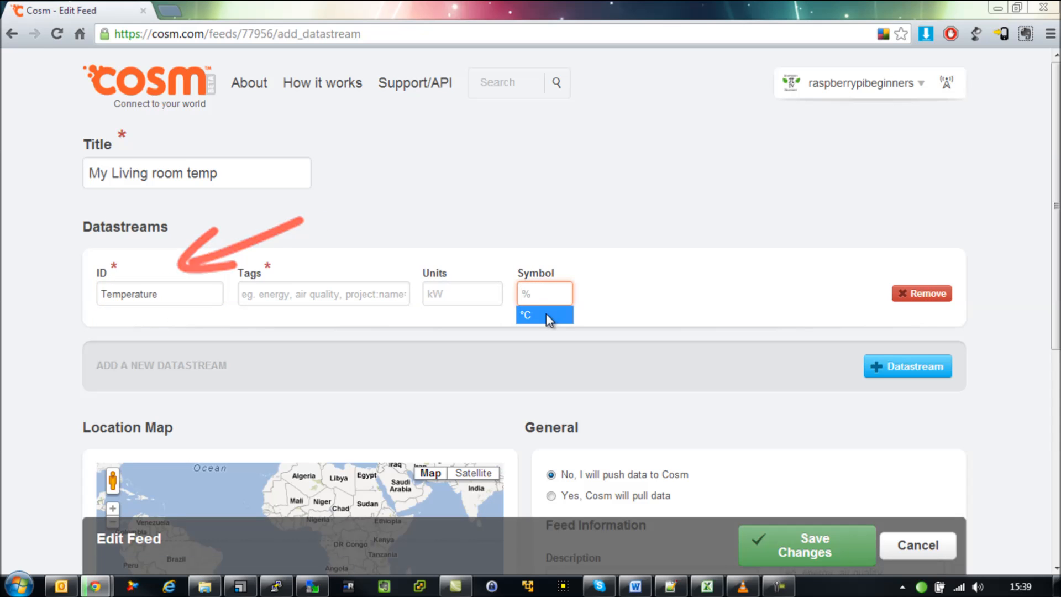
{"action": "left_click", "coordinate": [547, 313]}
Copy the Temperature ID, save the feed changes, and bring up the setup notes.
{"action": "left_click_drag", "start_coordinate": [161, 294], "coordinate": [100, 294]}
{"action": "right_click", "coordinate": [141, 294]}
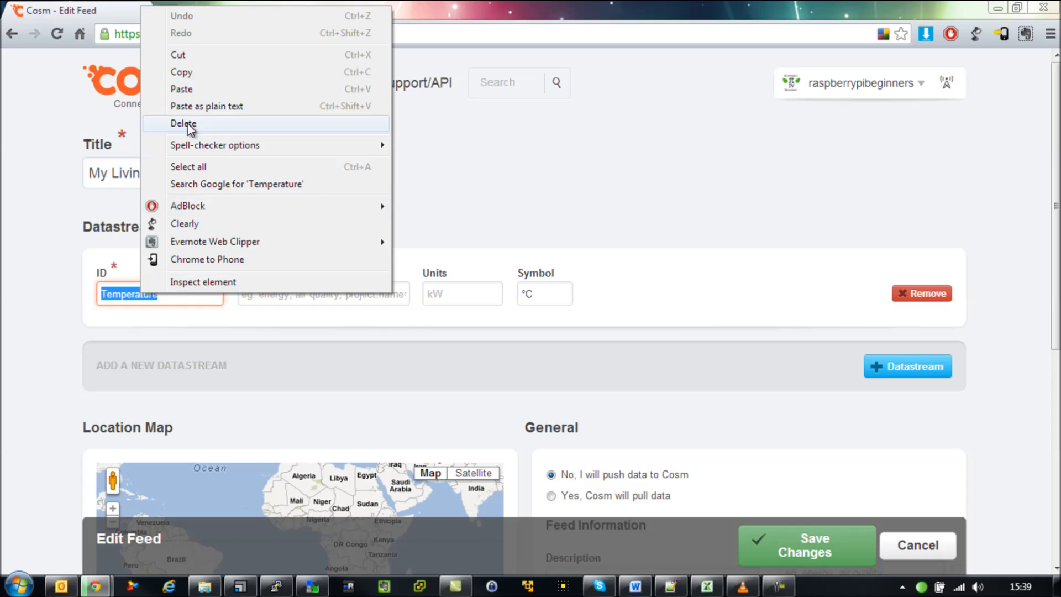
{"action": "left_click", "coordinate": [188, 72]}
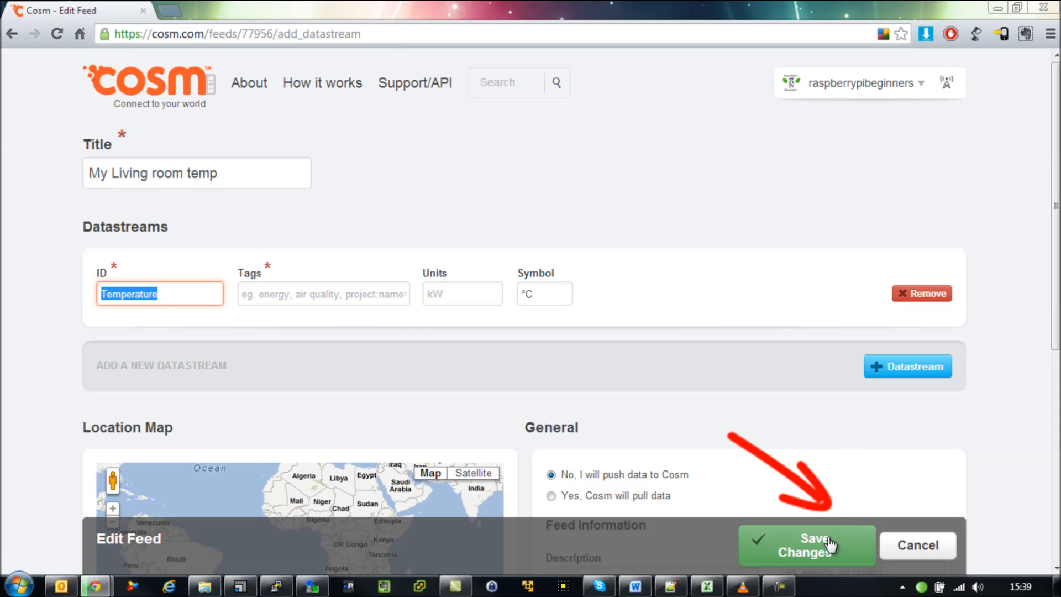
{"action": "left_click", "coordinate": [830, 542]}
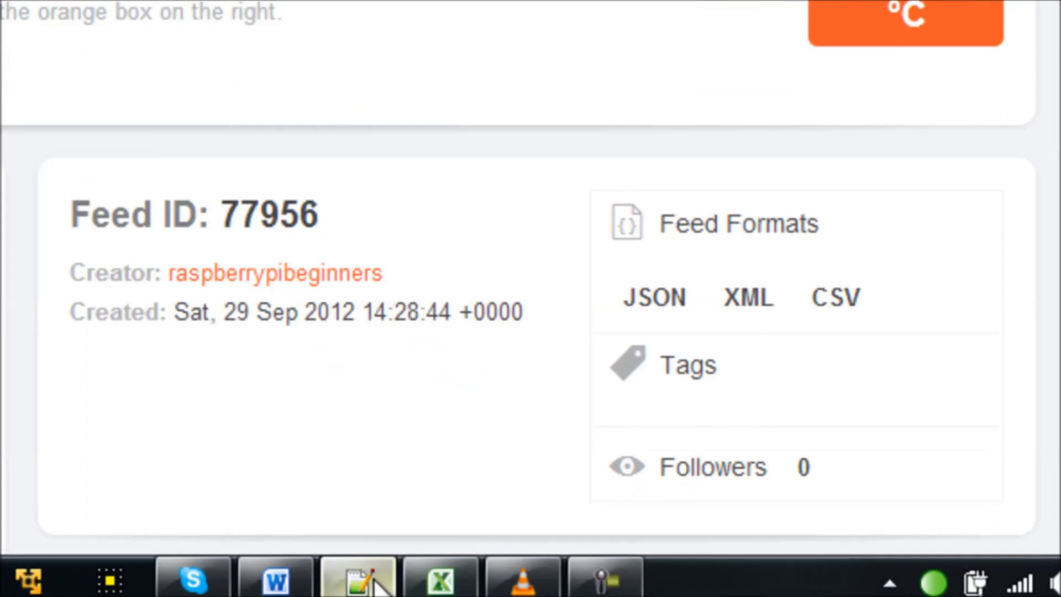
{"action": "left_click", "coordinate": [378, 581]}
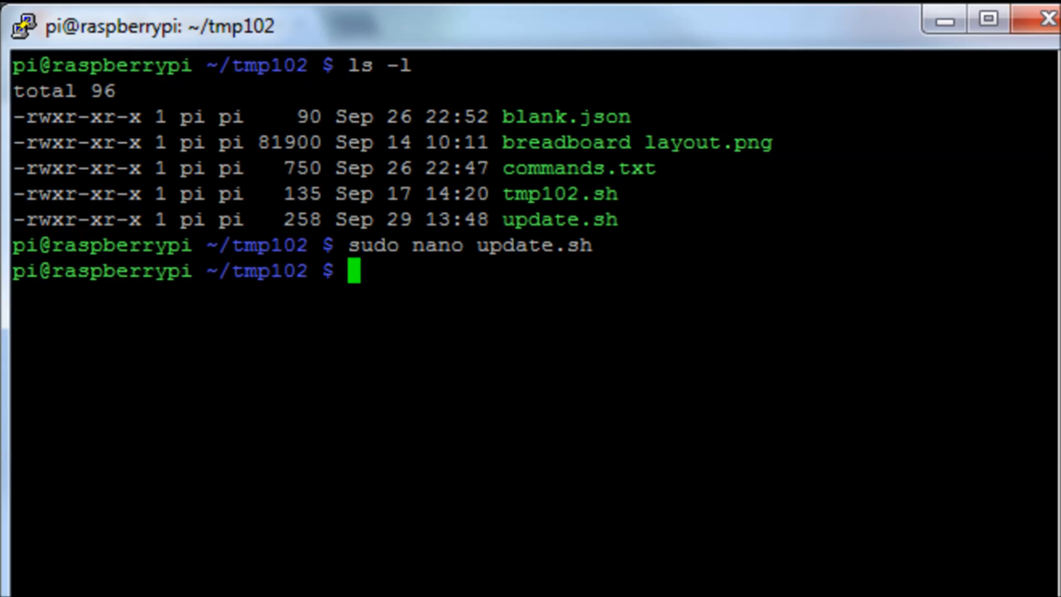
{"action": "type", "text": "sudo nano"}
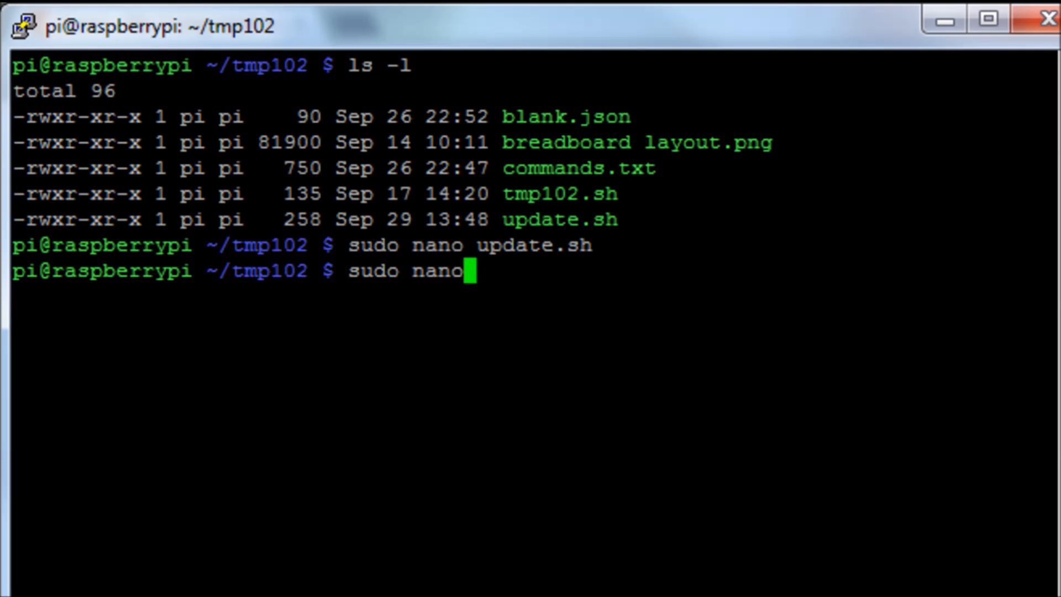
{"action": "type", "text": " blank"}
Edit blank.json in nano, replacing the YYYYY datastream id with Temperature.
{"action": "key", "text": "Tab"}
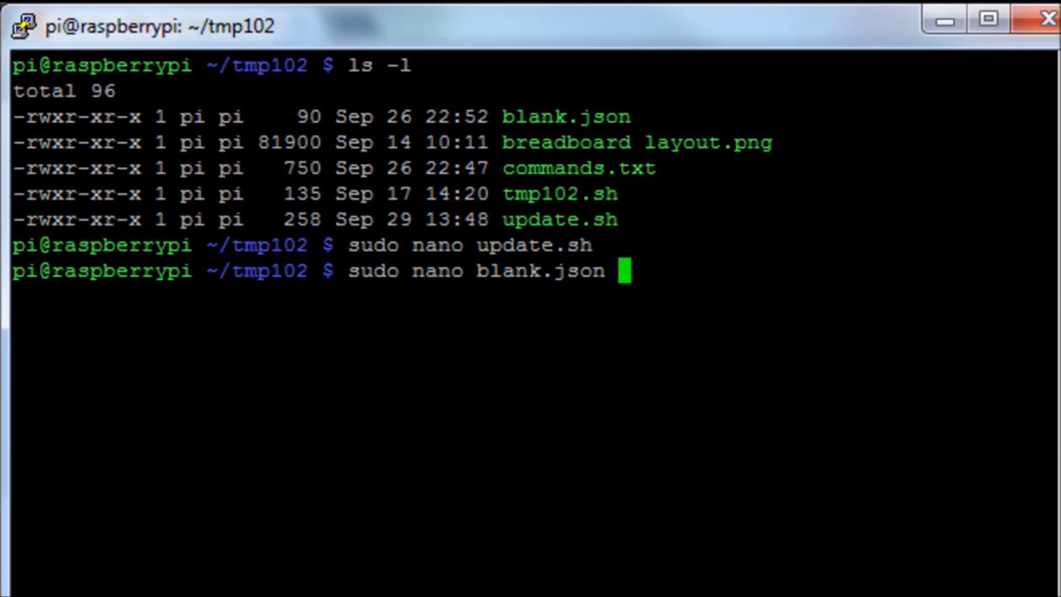
{"action": "key", "text": "Return"}
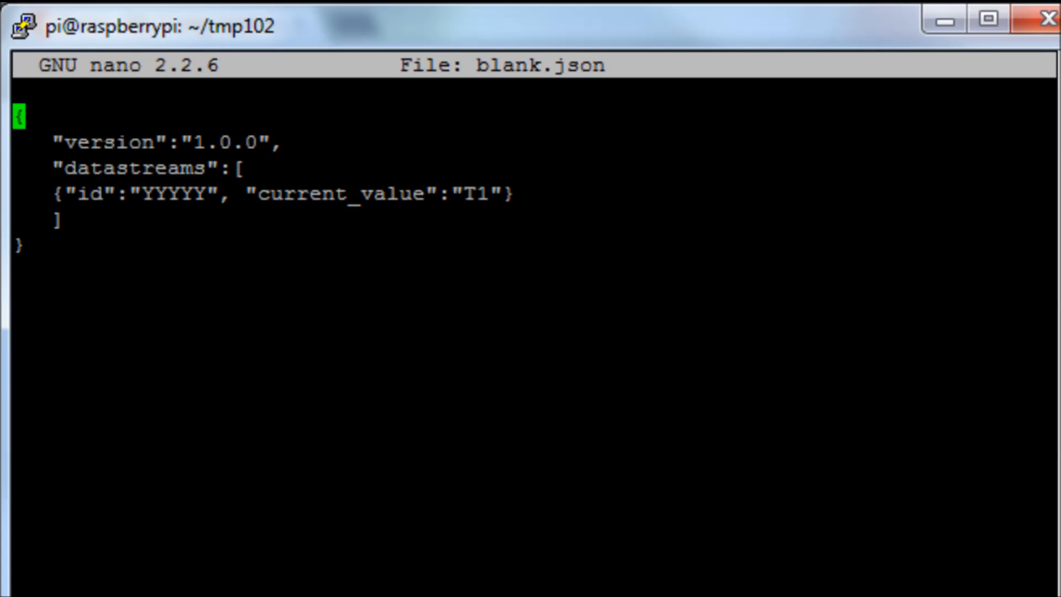
{"action": "key", "text": "Down"}
{"action": "key", "text": "Down"}
{"action": "key", "text": "Down"}
{"action": "key", "text": "Right"}
{"action": "key", "text": "Right"}
{"action": "key", "text": "Right"}
{"action": "key", "text": "Right"}
{"action": "key", "text": "Right"}
{"action": "key", "text": "Right"}
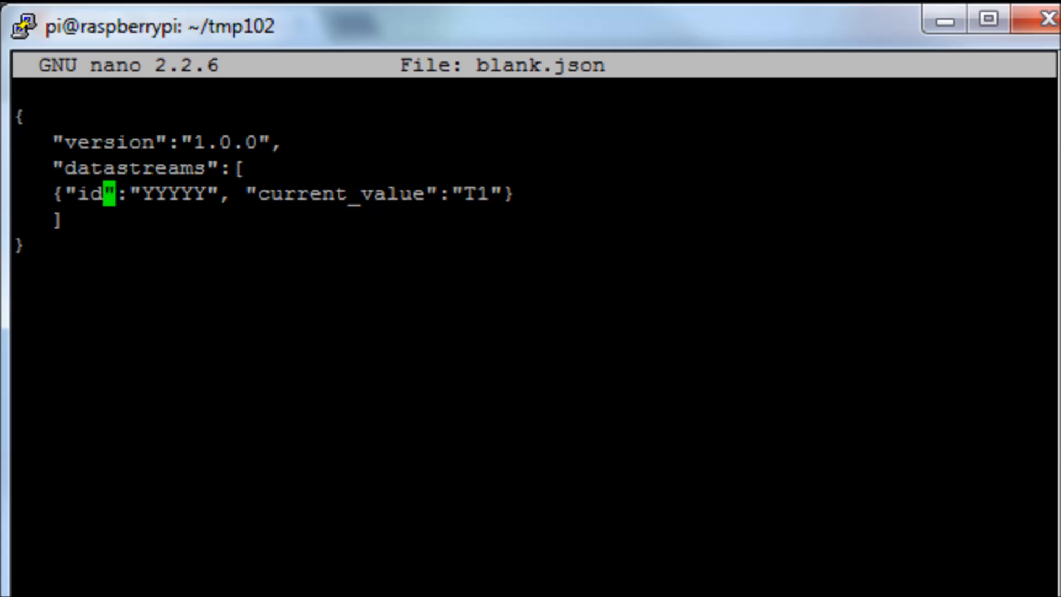
{"action": "key", "text": "Right"}
{"action": "key", "text": "Right"}
{"action": "key", "text": "Right"}
{"action": "key", "text": "Right"}
{"action": "key", "text": "Right"}
{"action": "key", "text": "Right"}
{"action": "key", "text": "Right"}
{"action": "key", "text": "BackSpace"}
{"action": "key", "text": "BackSpace"}
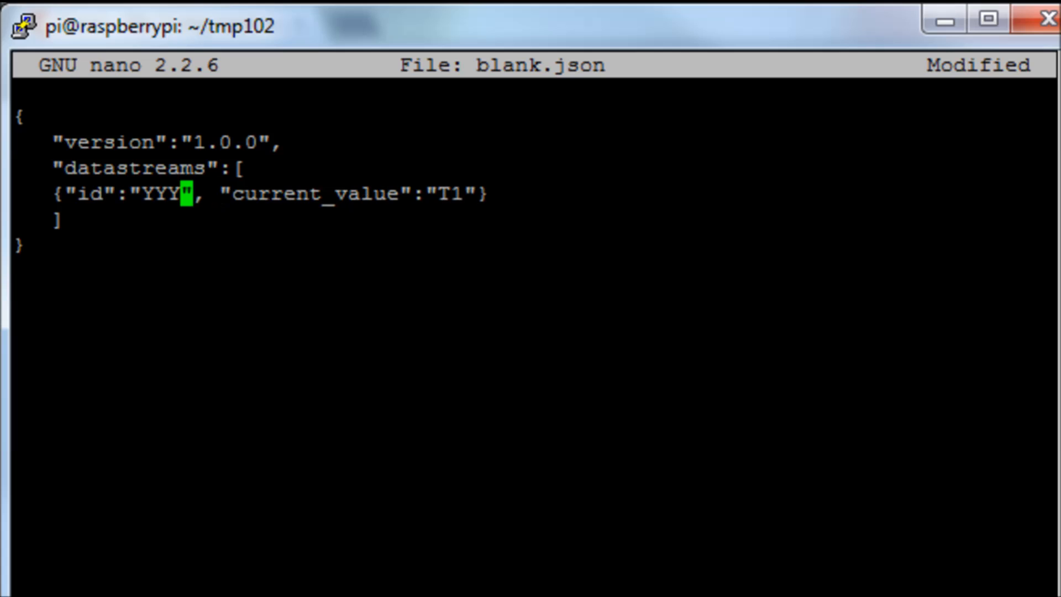
{"action": "key", "text": "BackSpace"}
{"action": "key", "text": "BackSpace"}
{"action": "key", "text": "BackSpace"}
{"action": "type", "text": "Temperature"}
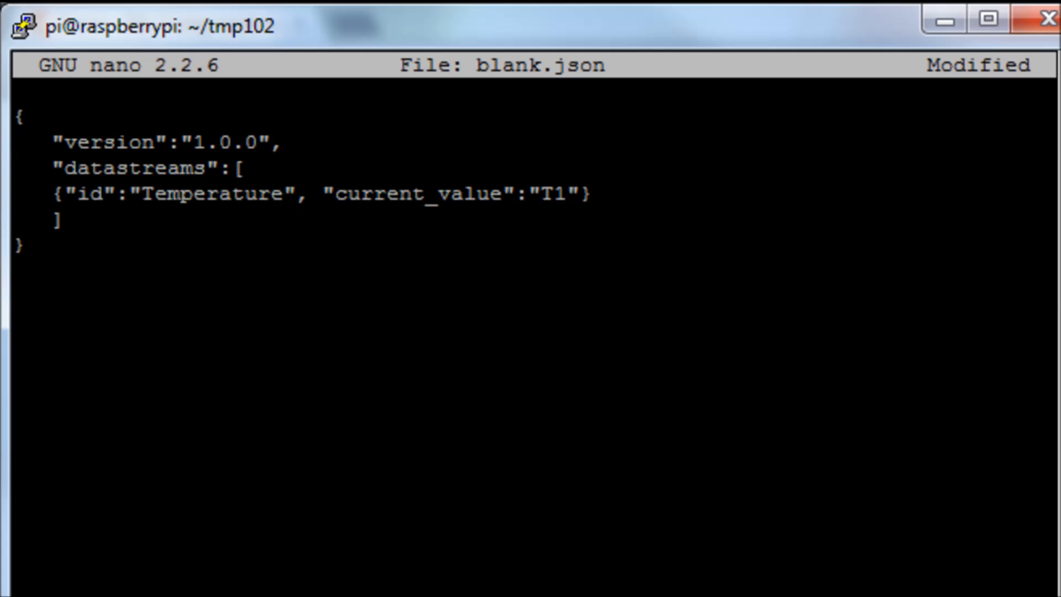
Save blank.json under the same name and exit nano.
{"action": "key", "text": "ctrl+x"}
{"action": "key", "text": "y"}
{"action": "key", "text": "Return"}
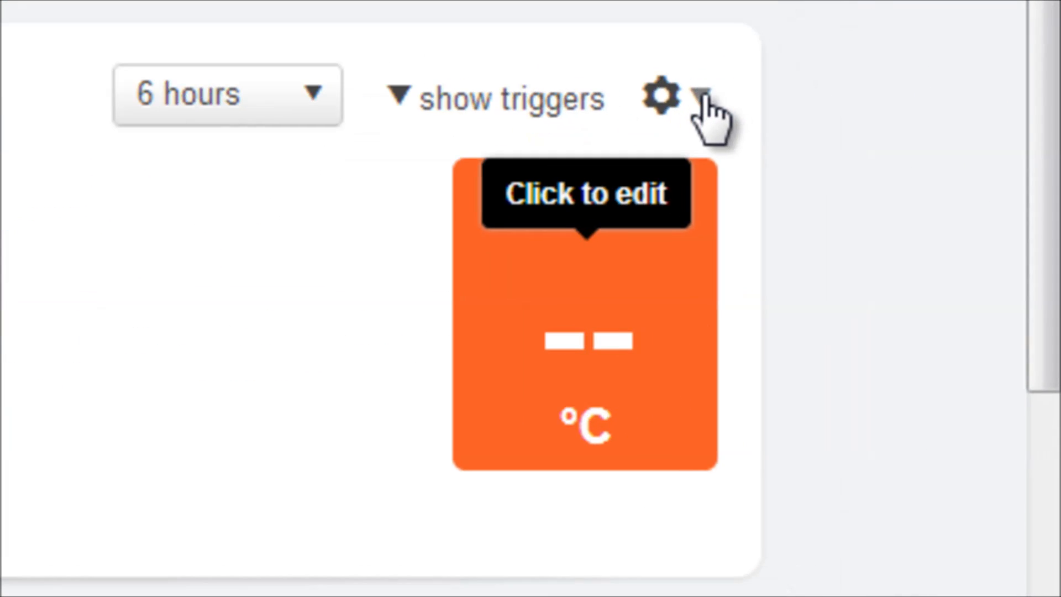
From the account's Keys page, create an API key labelled PiTemp with all access privileges.
{"action": "left_click", "coordinate": [943, 234]}
{"action": "left_click", "coordinate": [700, 98]}
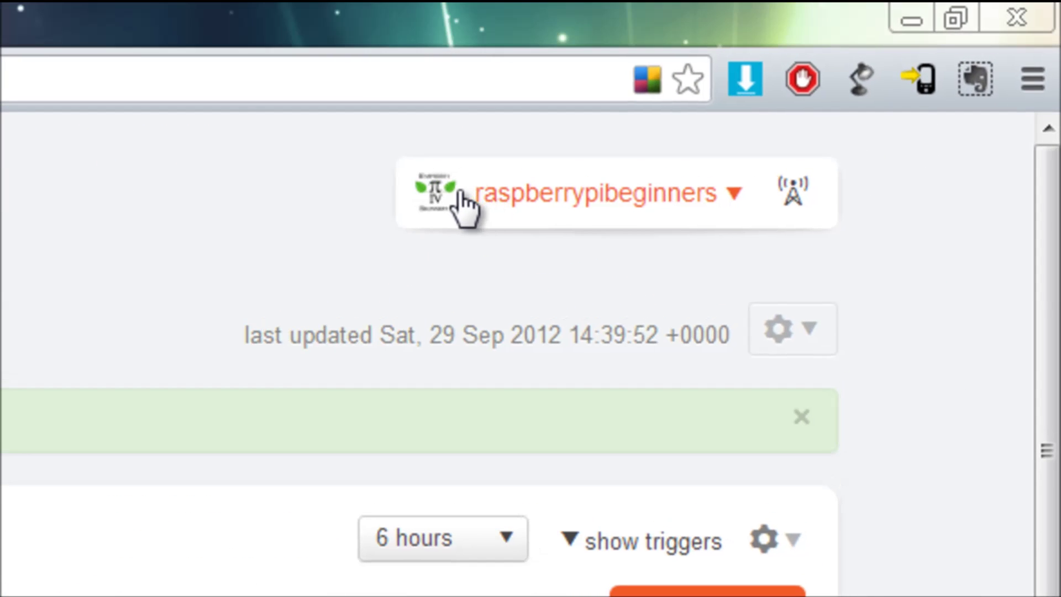
{"action": "left_click", "coordinate": [464, 199]}
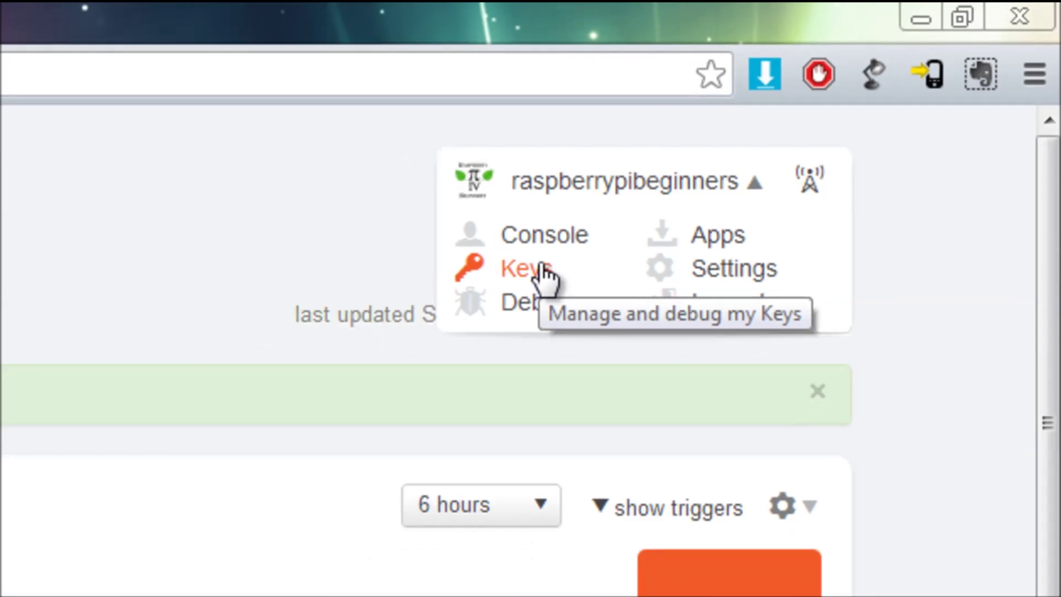
{"action": "left_click", "coordinate": [489, 286]}
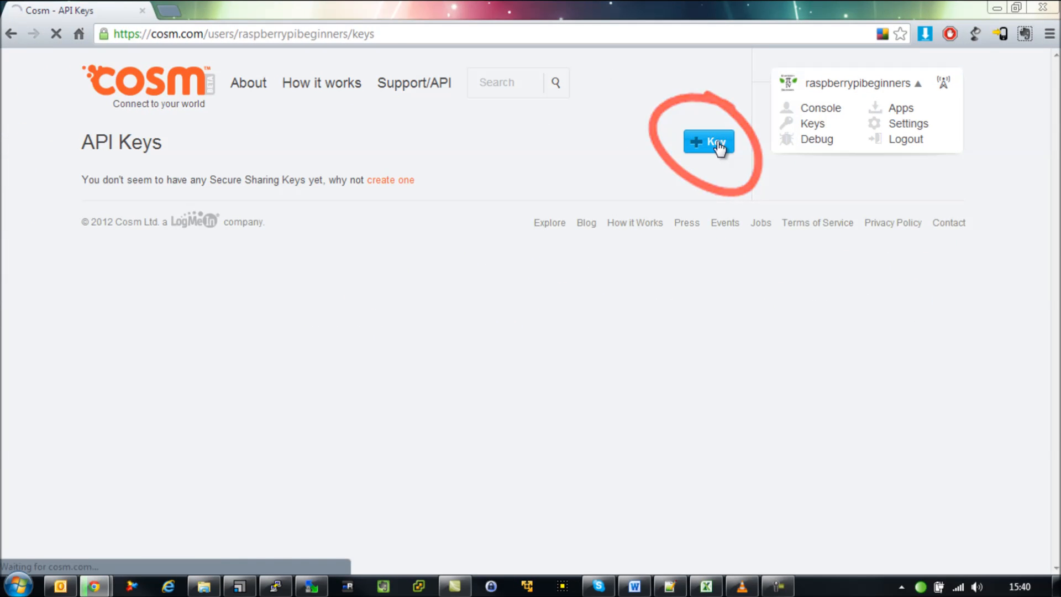
{"action": "left_click", "coordinate": [707, 142]}
{"action": "left_click", "coordinate": [332, 236]}
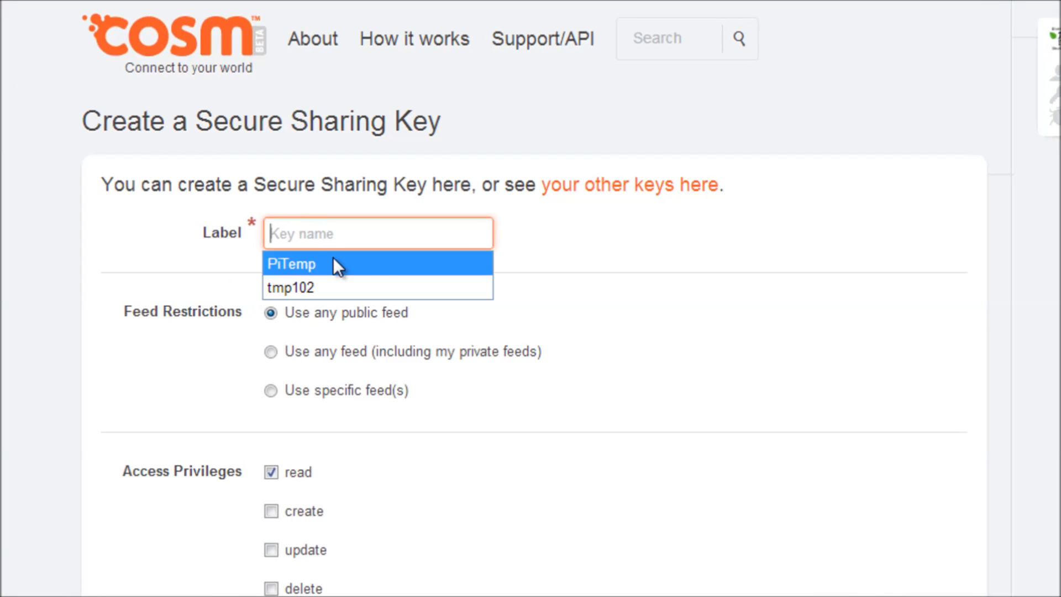
{"action": "left_click", "coordinate": [390, 266]}
{"action": "scroll", "coordinate": [594, 279], "scroll_direction": "down", "scroll_amount": 1}
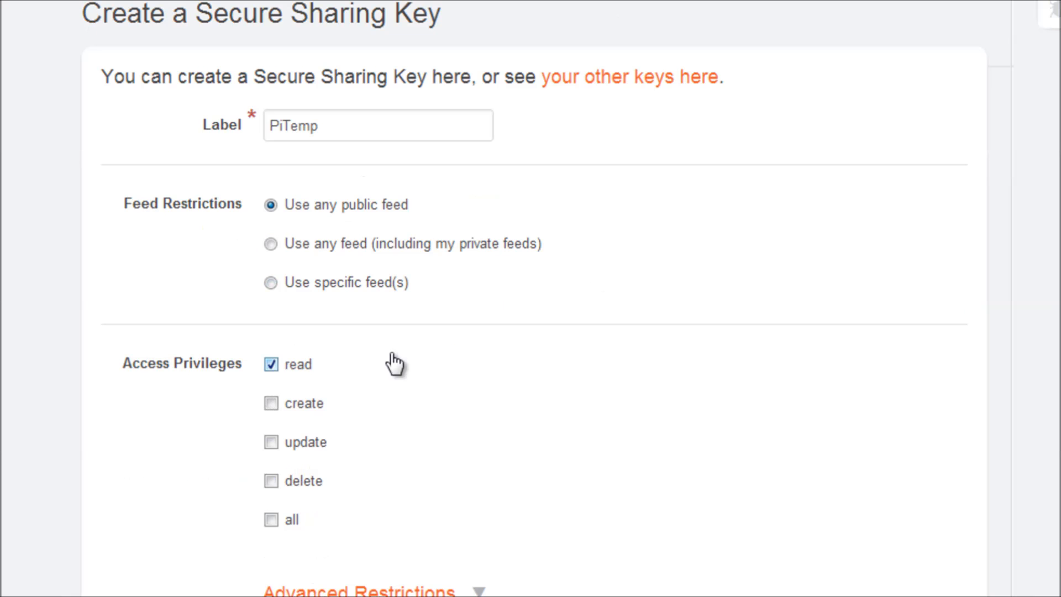
{"action": "left_click", "coordinate": [272, 521]}
{"action": "scroll", "coordinate": [481, 447], "scroll_direction": "down", "scroll_amount": 2}
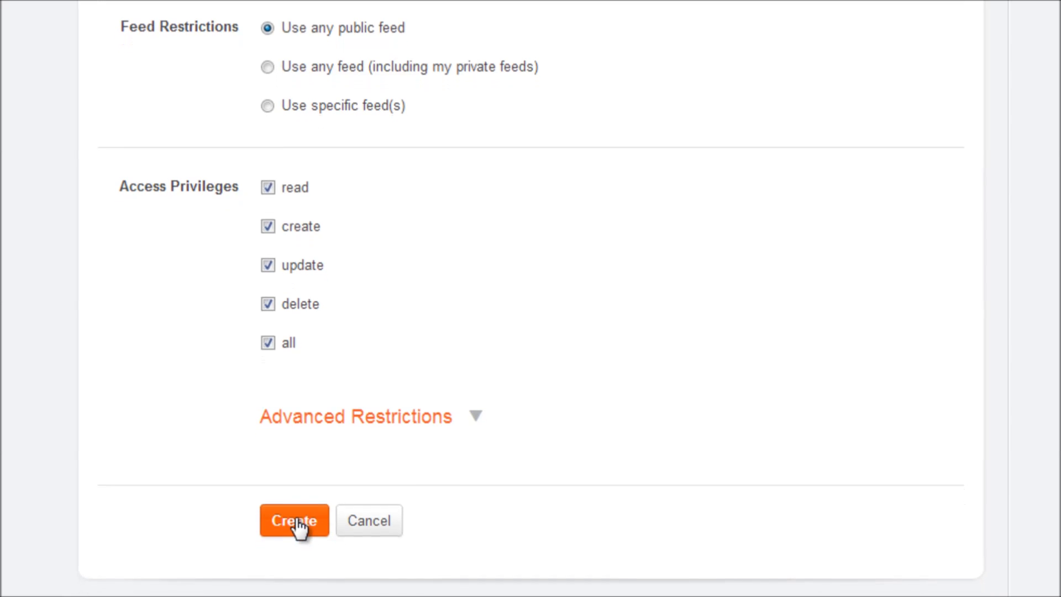
{"action": "left_click", "coordinate": [294, 521]}
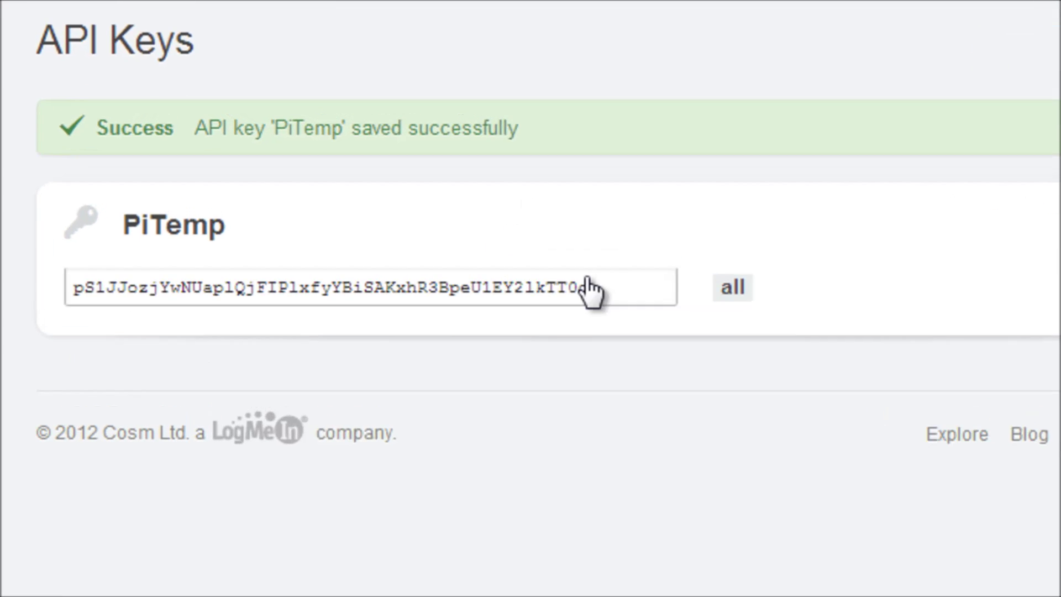
Select and copy the new PiTemp API key.
{"action": "triple_click", "coordinate": [591, 289]}
{"action": "right_click", "coordinate": [614, 307]}
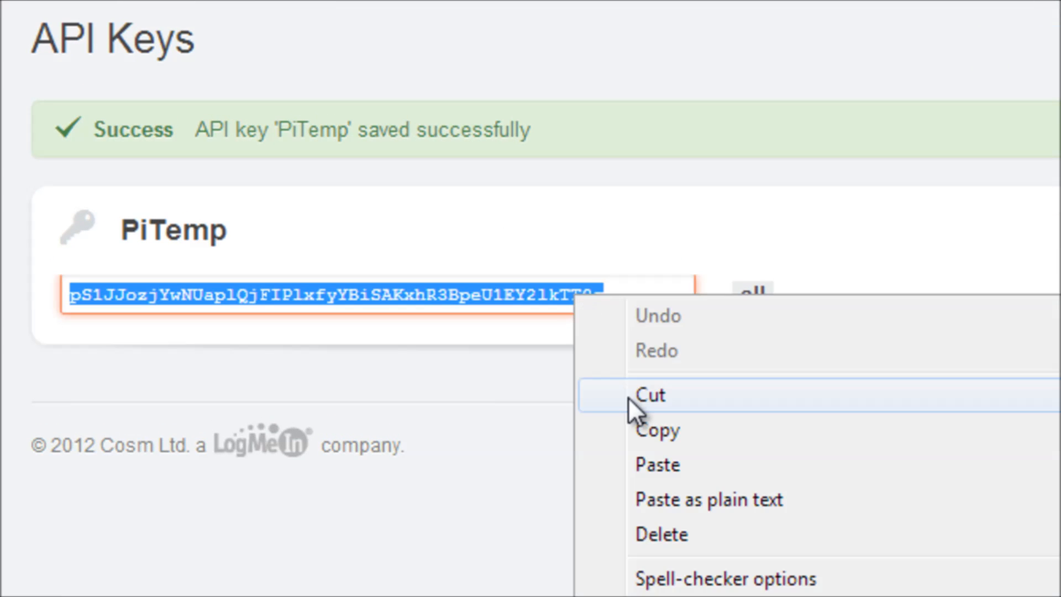
{"action": "left_click", "coordinate": [663, 430]}
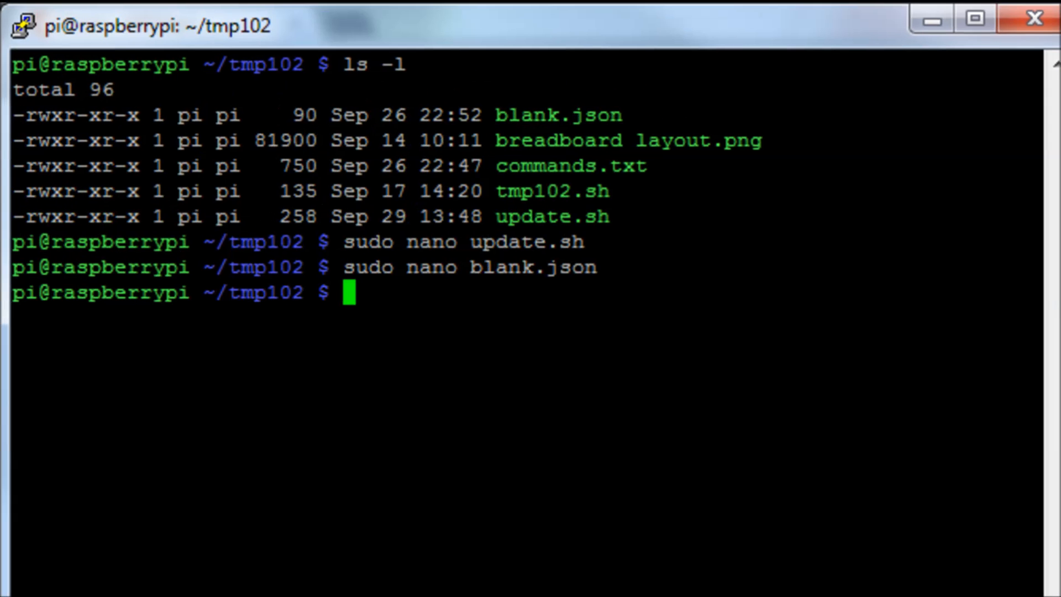
{"action": "type", "text": "sudo "}
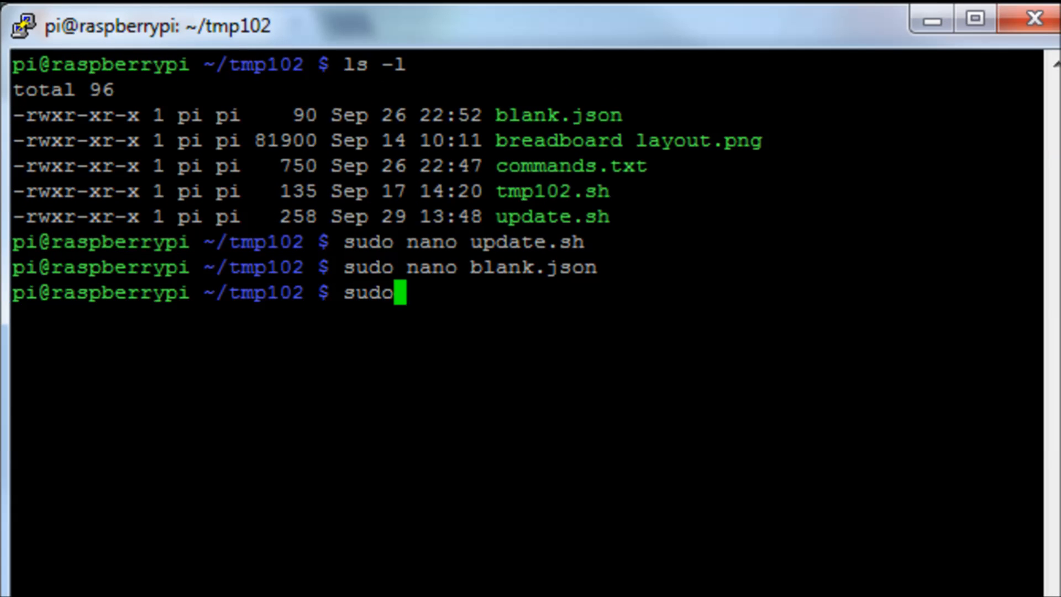
{"action": "type", "text": "nano upd"}
Edit update.sh in nano, replacing ZZZZZ in the X-ApiKey header with the copied Cosm key.
{"action": "key", "text": "Tab"}
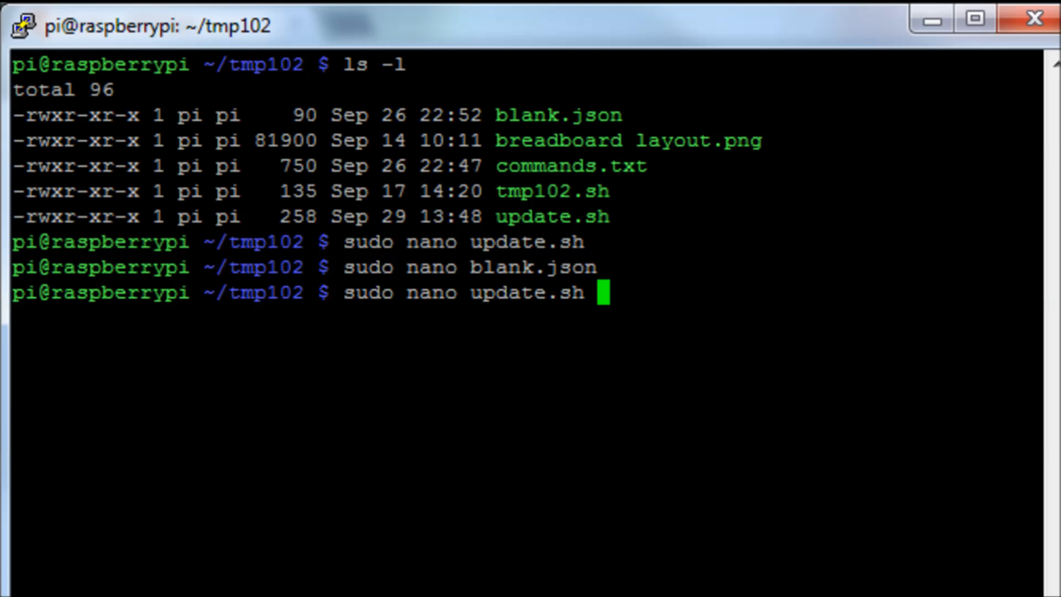
{"action": "key", "text": "Return"}
{"action": "key", "text": "Down"}
{"action": "key", "text": "Down"}
{"action": "key", "text": "Down"}
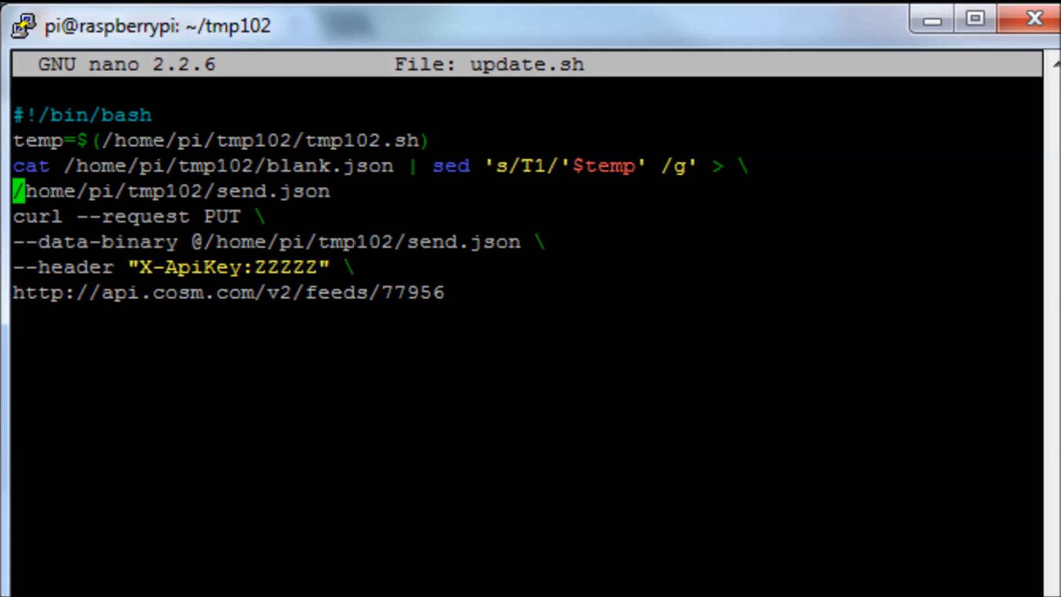
{"action": "key", "text": "Down"}
{"action": "key", "text": "Down"}
{"action": "key", "text": "Down"}
{"action": "key", "text": "Right"}
{"action": "key", "text": "Right"}
{"action": "key", "text": "Right"}
{"action": "key", "text": "Right"}
{"action": "key", "text": "Right"}
{"action": "key", "text": "Right"}
{"action": "key", "text": "Right"}
{"action": "key", "text": "Right"}
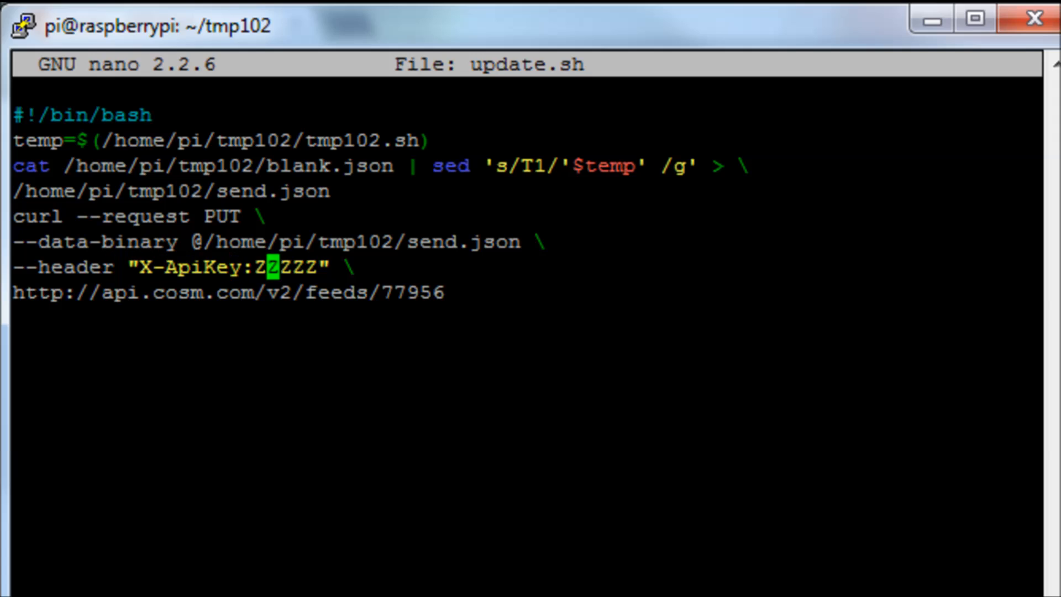
{"action": "key", "text": "Right"}
{"action": "key", "text": "Right"}
{"action": "key", "text": "Right"}
{"action": "key", "text": "Right"}
{"action": "key", "text": "Right"}
{"action": "key", "text": "Right"}
{"action": "key", "text": "Left"}
{"action": "key", "text": "Left"}
{"action": "key", "text": "BackSpace"}
{"action": "key", "text": "BackSpace"}
{"action": "key", "text": "BackSpace"}
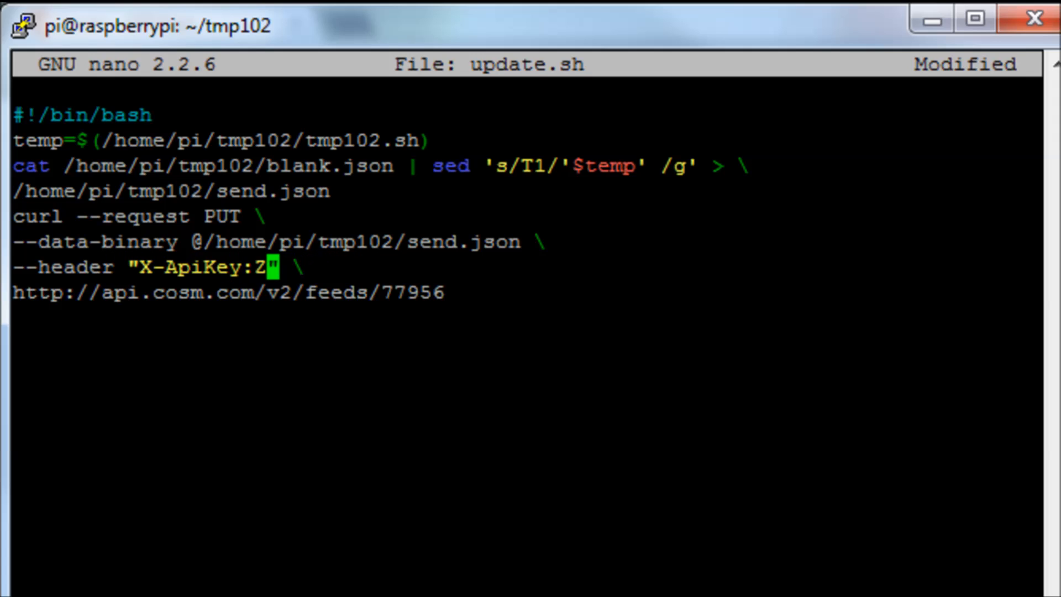
{"action": "key", "text": "BackSpace"}
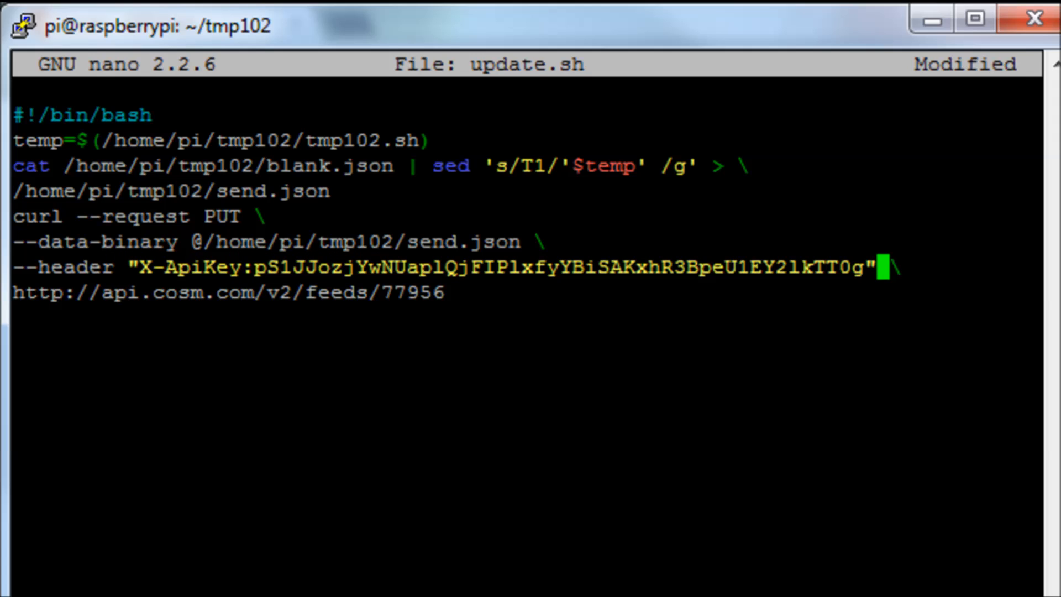
Save update.sh under the same name and return to the shell.
{"action": "key", "text": "ctrl+x"}
{"action": "key", "text": "y"}
{"action": "key", "text": "Return"}
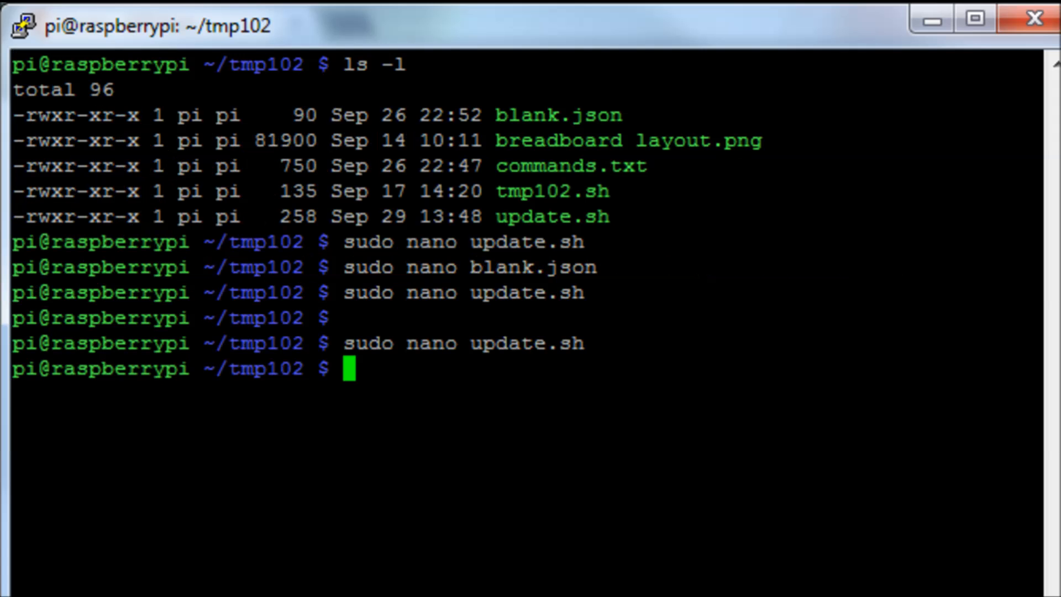
{"action": "type", "text": "clear"}
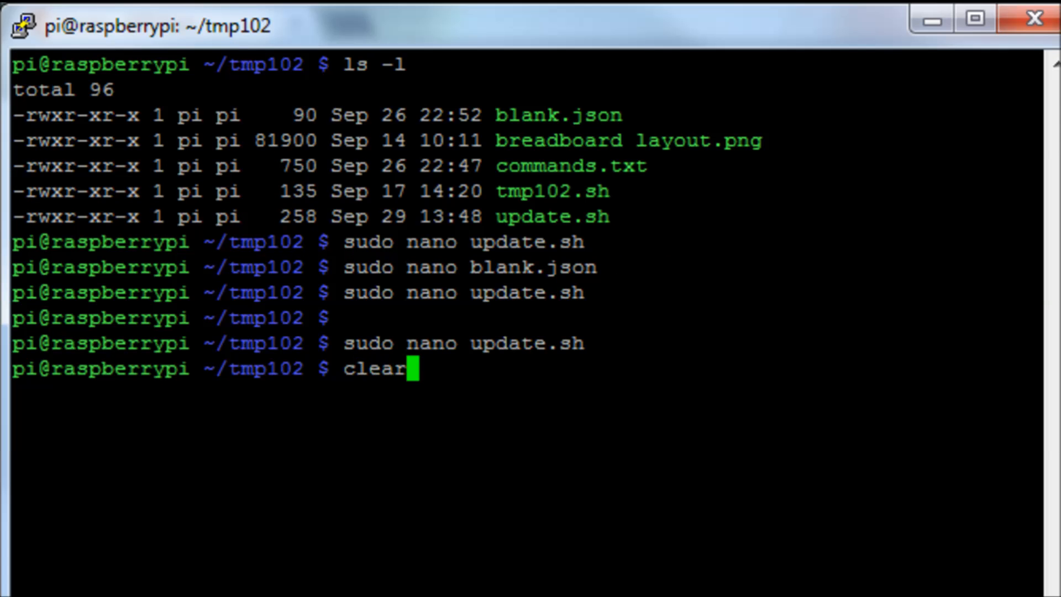
Clear the terminal and run ./update.sh to push a temperature reading to Cosm.
{"action": "key", "text": "Return"}
{"action": "type", "text": "./up"}
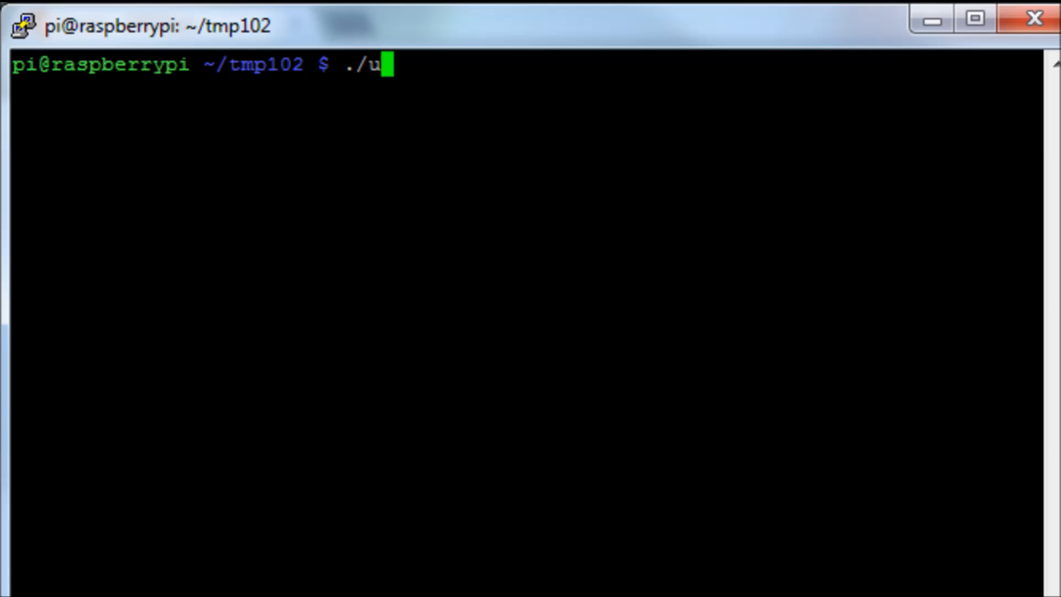
{"action": "key", "text": "Tab"}
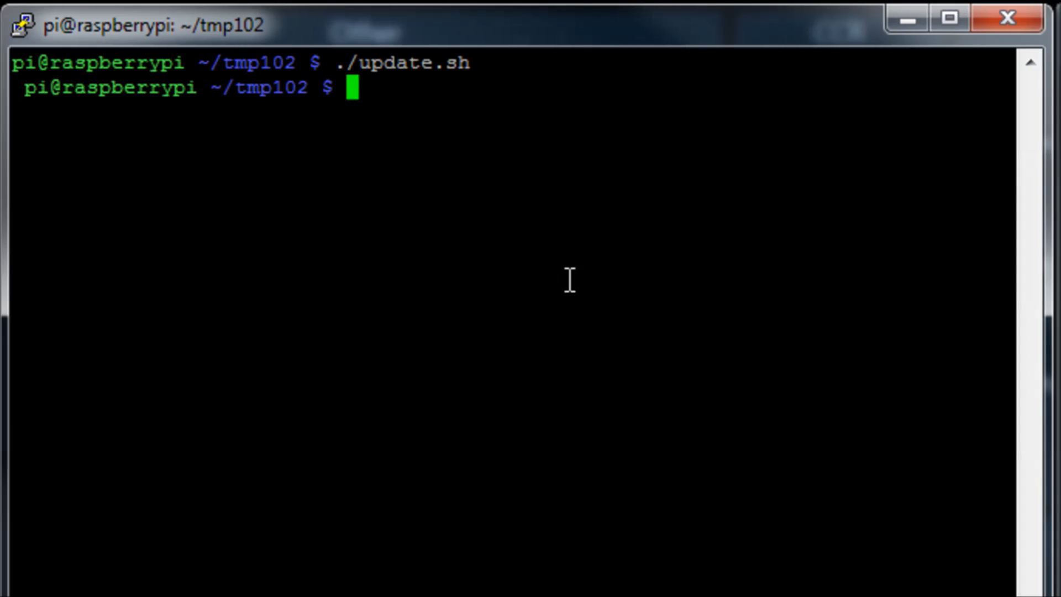
{"action": "key", "text": "Up"}
{"action": "key", "text": "Return"}
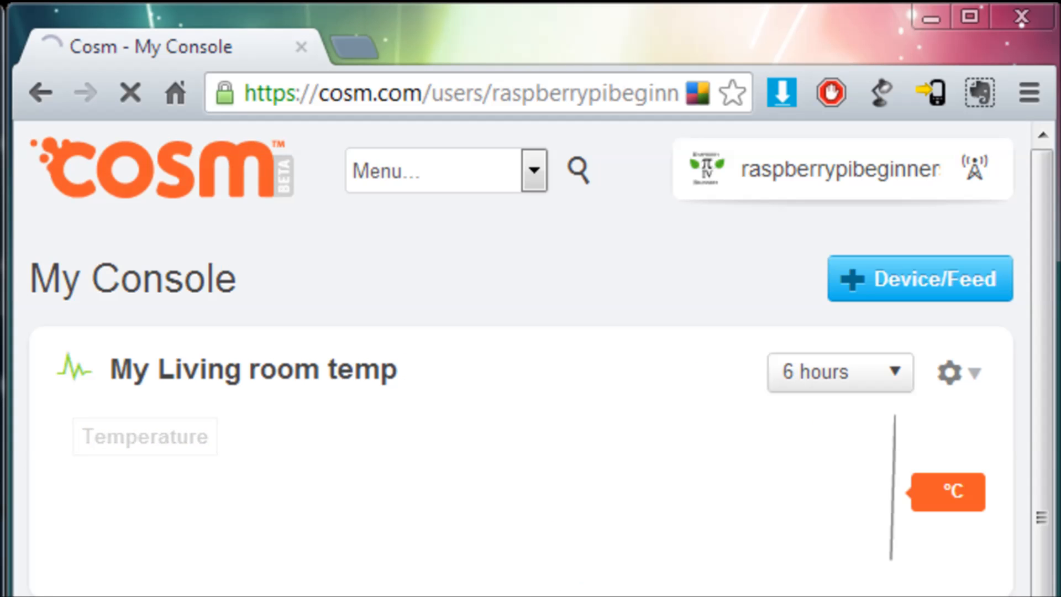
Set the living room feed graph's time range to the last 5 minutes.
{"action": "left_click", "coordinate": [895, 374]}
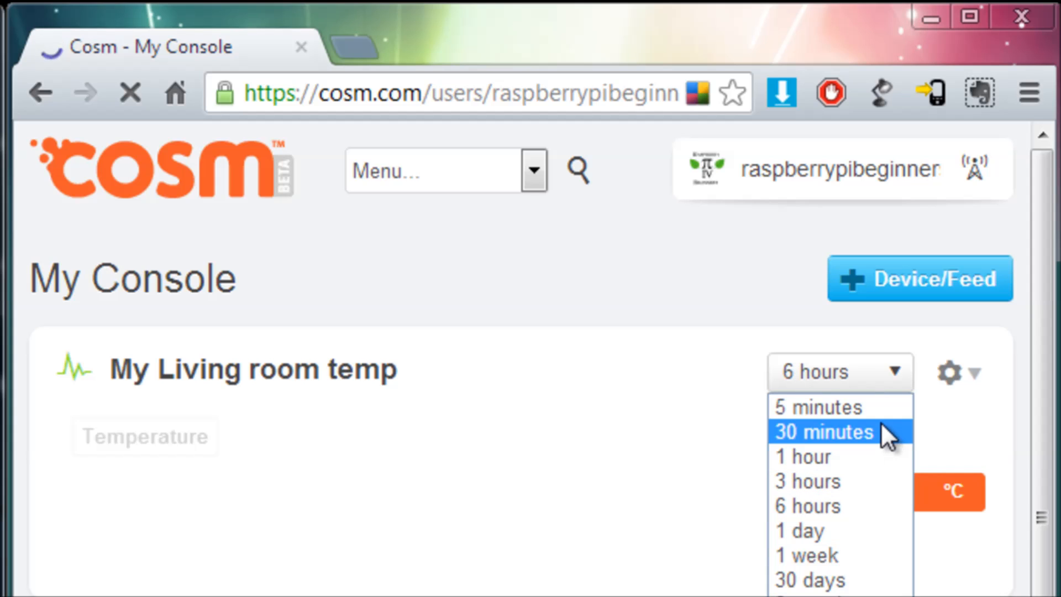
{"action": "left_click", "coordinate": [888, 409]}
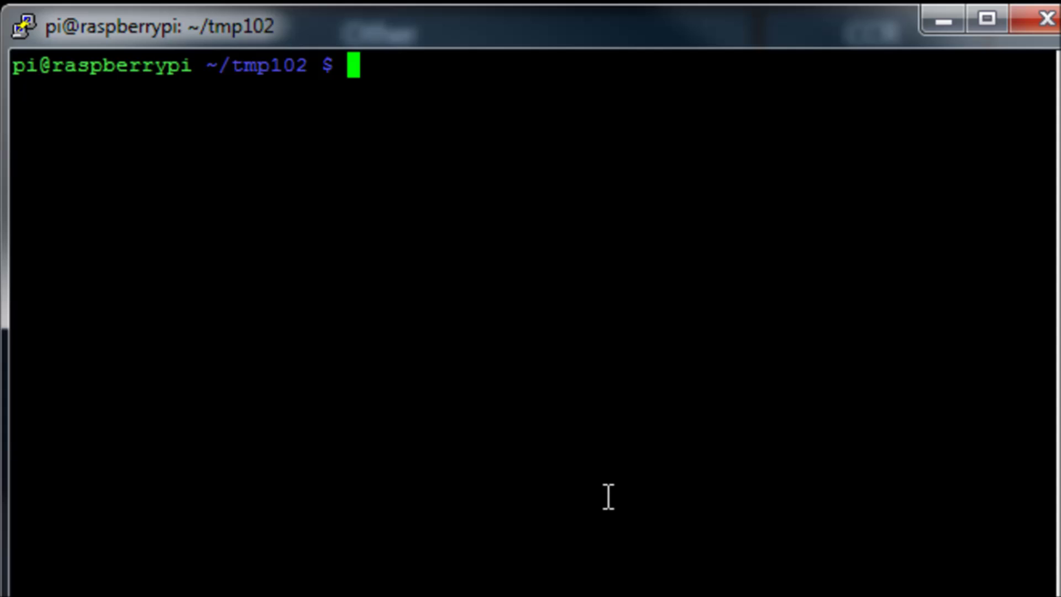
Run crontab -e and copy the line '* * * * * sudo /home/pi/tmp102/update.sh' from the notes.
{"action": "right_click", "coordinate": [608, 496]}
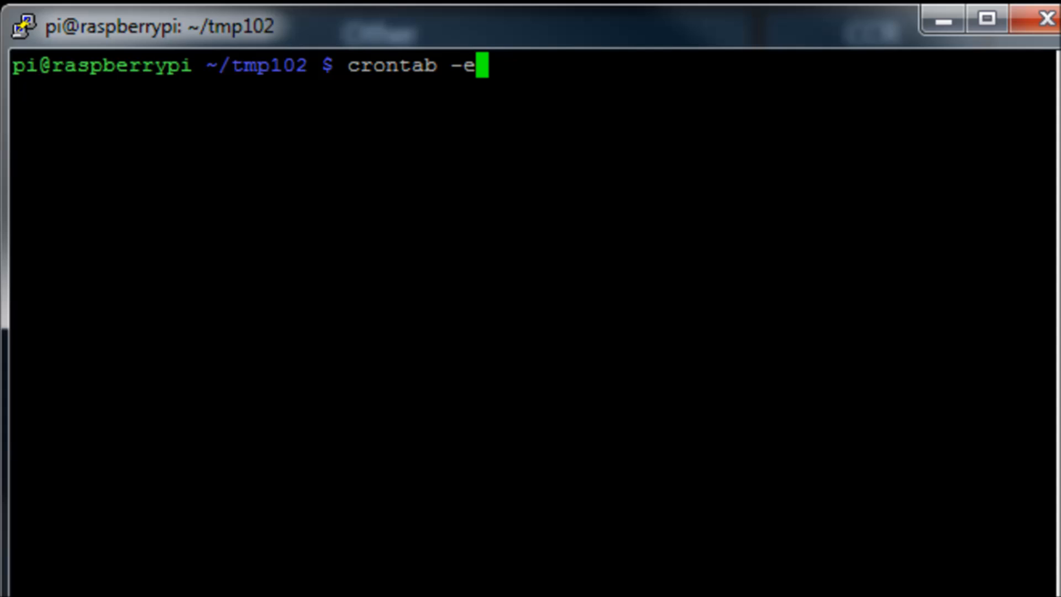
{"action": "key", "text": "Return"}
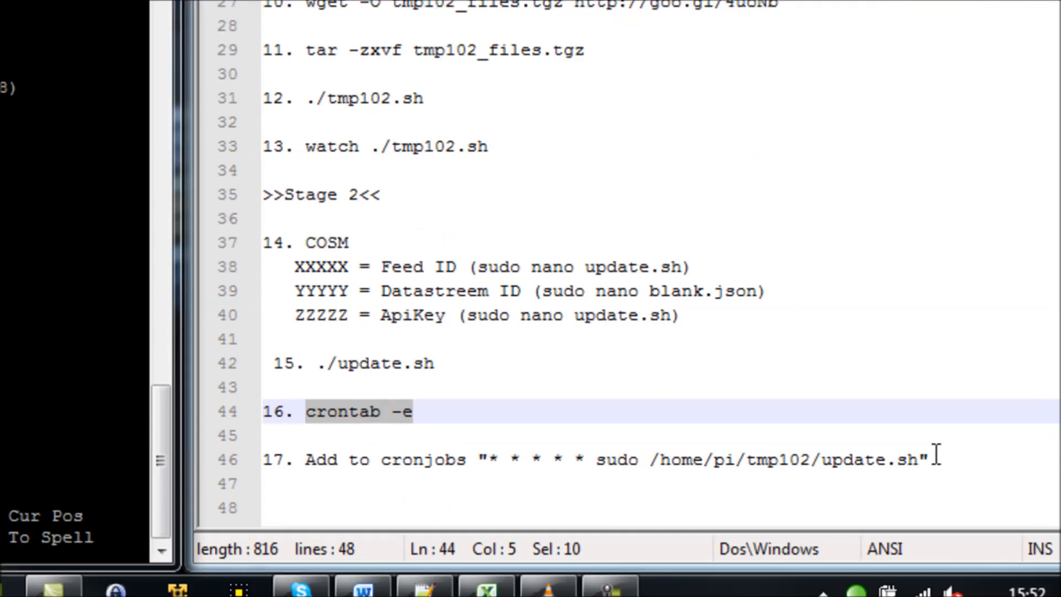
{"action": "mouse_move", "coordinate": [892, 445]}
{"action": "left_mouse_down"}
{"action": "mouse_move", "coordinate": [757, 446]}
{"action": "mouse_move", "coordinate": [658, 422]}
{"action": "left_mouse_up"}
{"action": "left_click", "coordinate": [682, 469]}
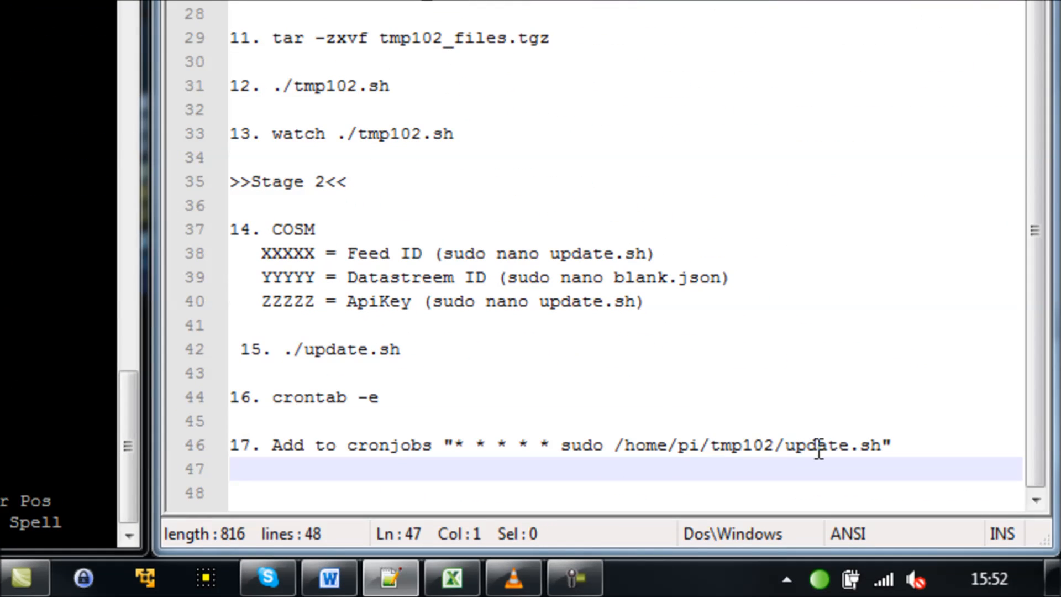
{"action": "left_click_drag", "start_coordinate": [882, 445], "coordinate": [455, 445]}
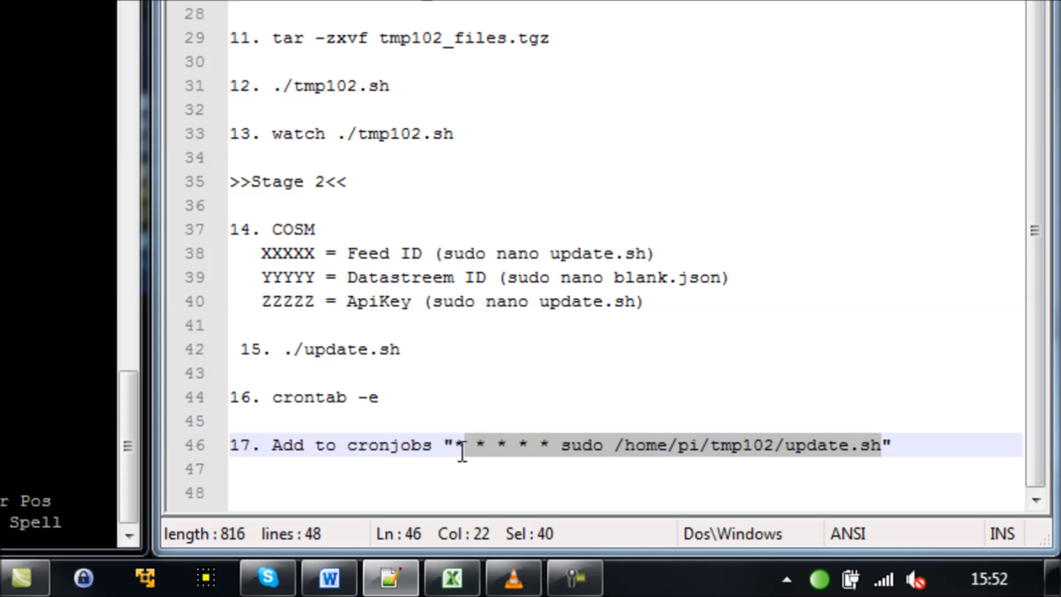
{"action": "right_click", "coordinate": [491, 447]}
{"action": "left_click", "coordinate": [897, 135]}
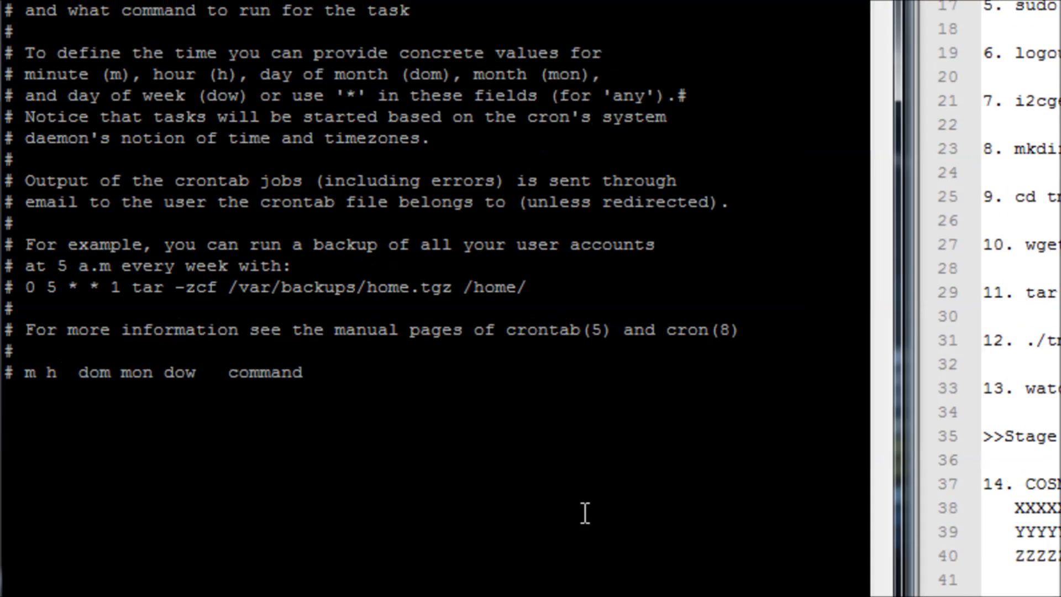
Paste the every-minute update.sh job under the crontab header, save and install it.
{"action": "key", "text": "Down"}
{"action": "key", "text": "Down"}
{"action": "key", "text": "Down"}
{"action": "key", "text": "Down"}
{"action": "key", "text": "Down"}
{"action": "key", "text": "Down"}
{"action": "key", "text": "Down"}
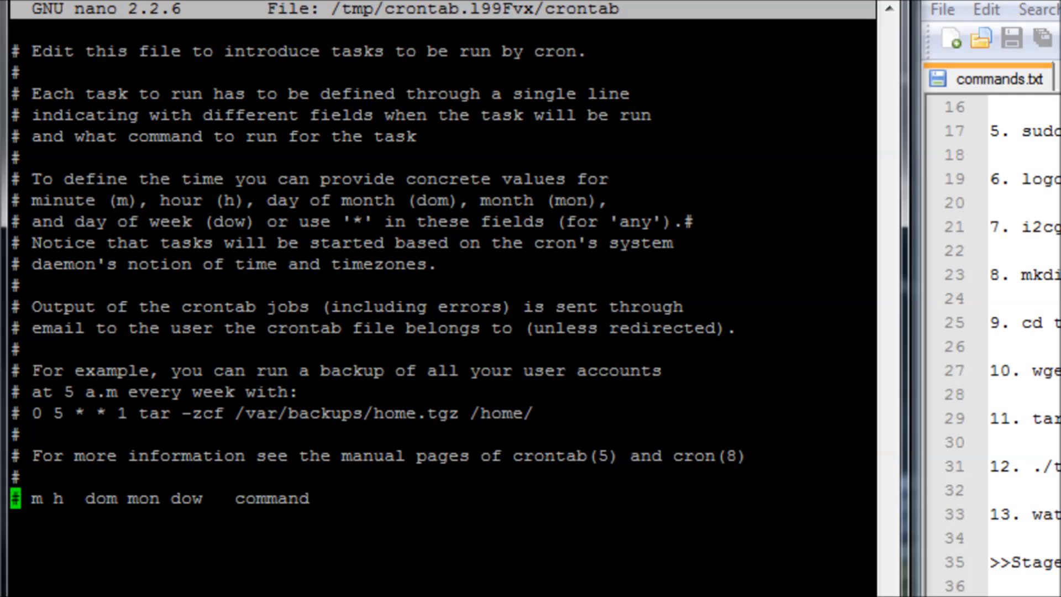
{"action": "key", "text": "Down"}
{"action": "key", "text": "Down"}
{"action": "key", "text": "Down"}
{"action": "key", "text": "Up"}
{"action": "key", "text": "Up"}
{"action": "key", "text": "shift+Insert"}
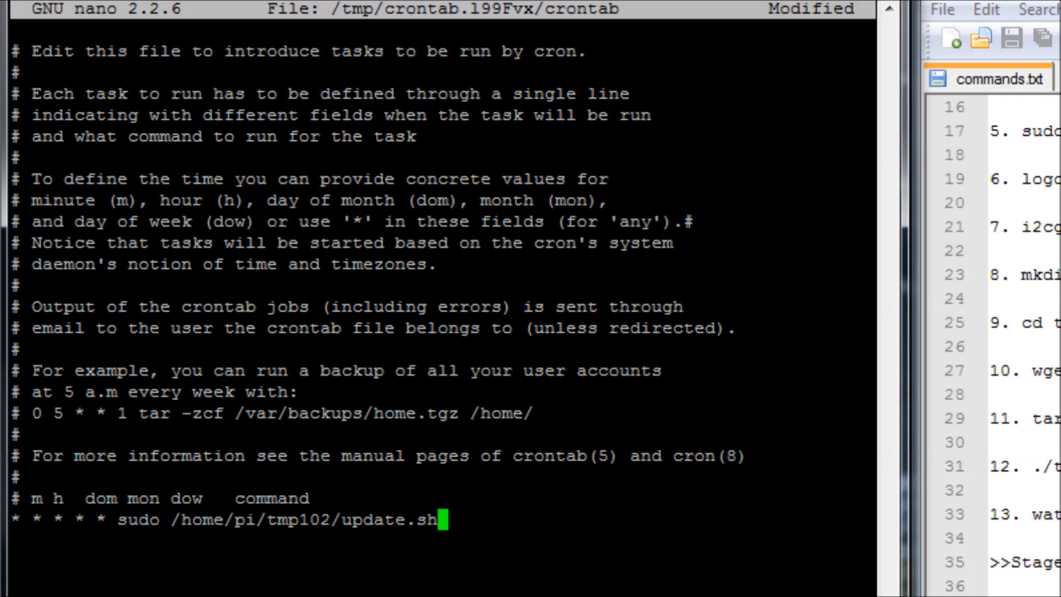
{"action": "key", "text": "ctrl+x"}
{"action": "key", "text": "y"}
{"action": "key", "text": "Return"}
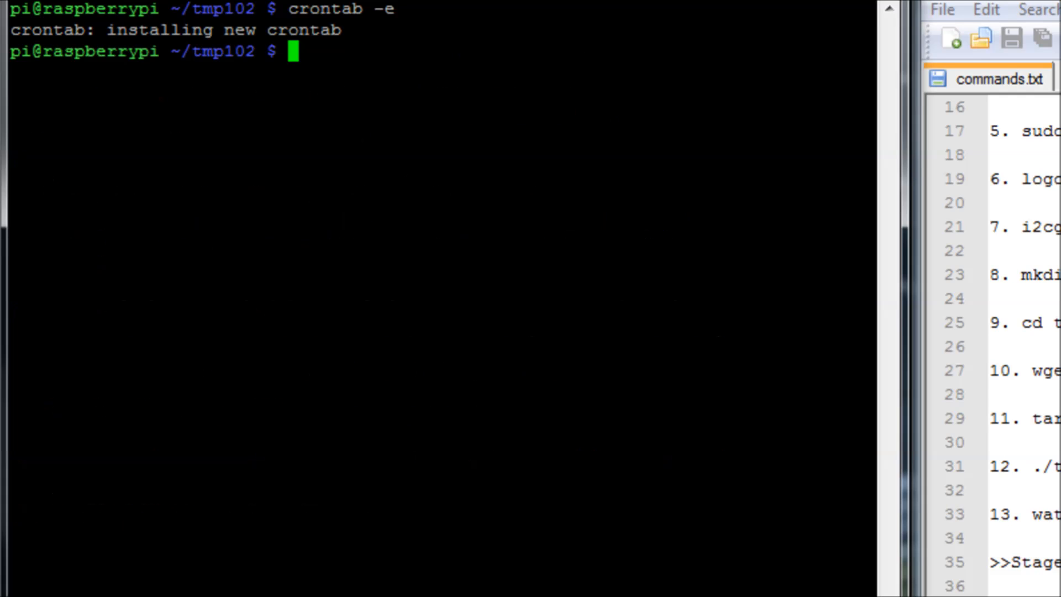
{"action": "type", "text": "cr"}
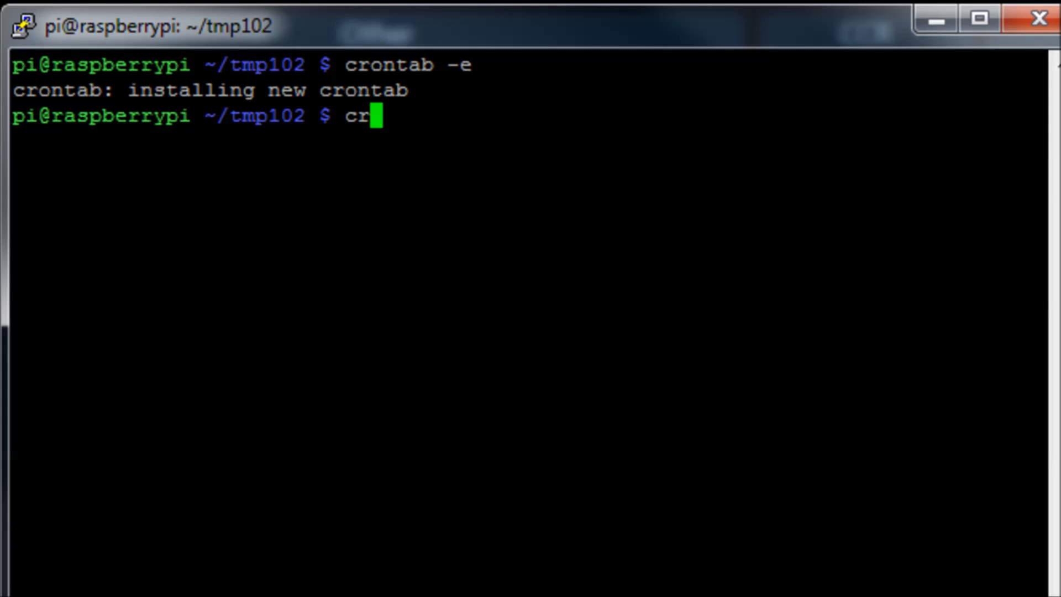
{"action": "type", "text": "onta"}
{"action": "type", "text": "b -"}
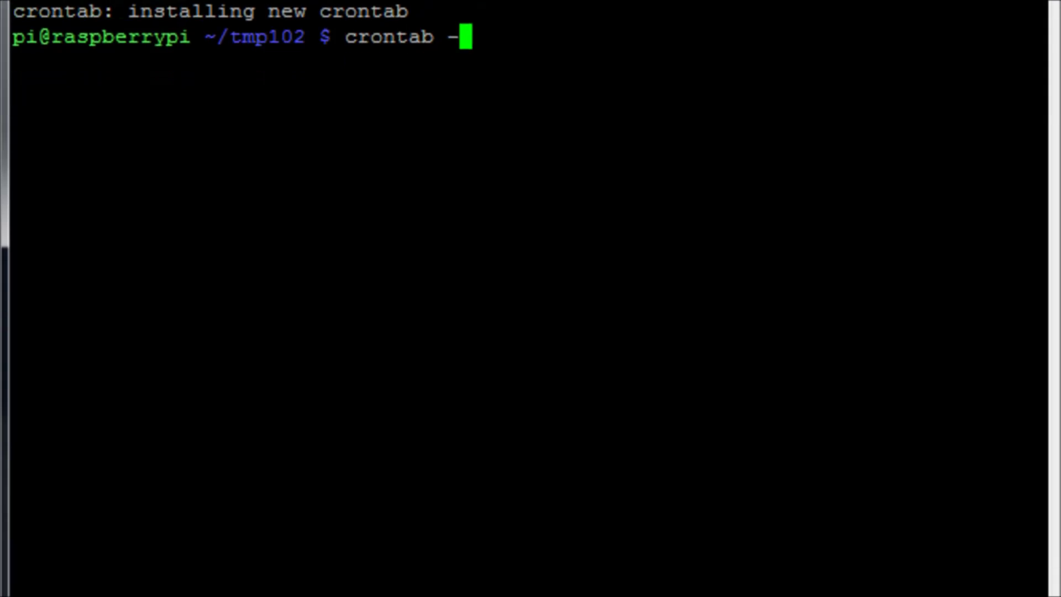
{"action": "type", "text": "l"}
List the crontab to confirm the every-minute update.sh job and check the time repeatedly (14:53 UTC).
{"action": "key", "text": "Return"}
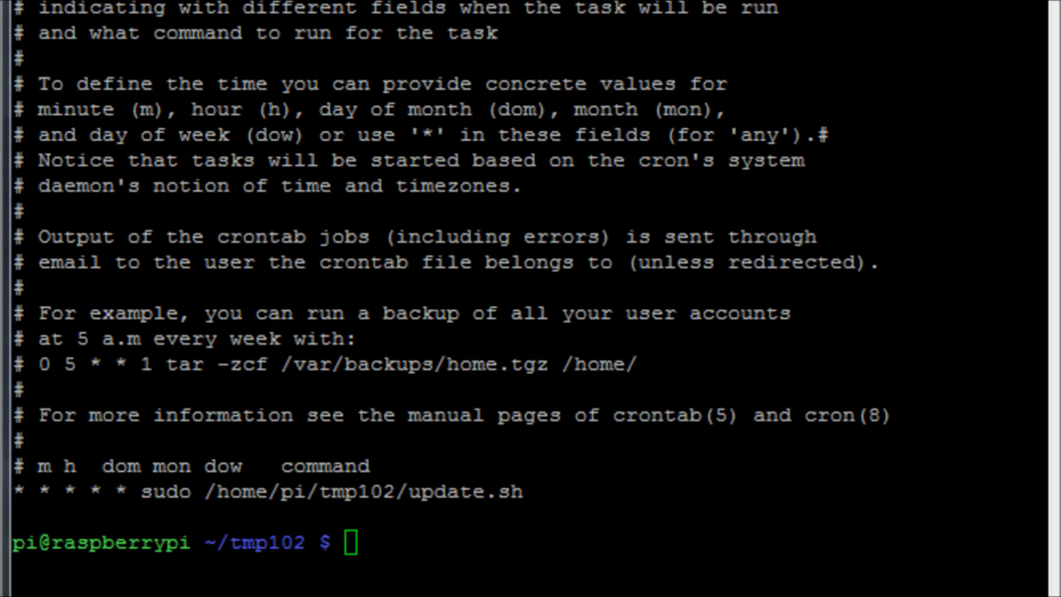
{"action": "type", "text": "date"}
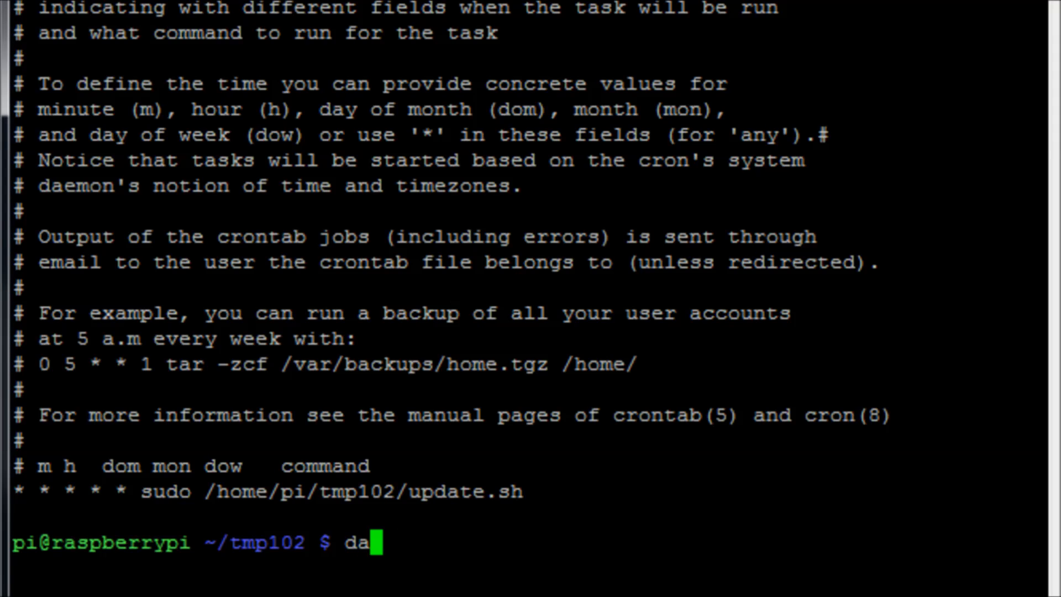
{"action": "key", "text": "Return"}
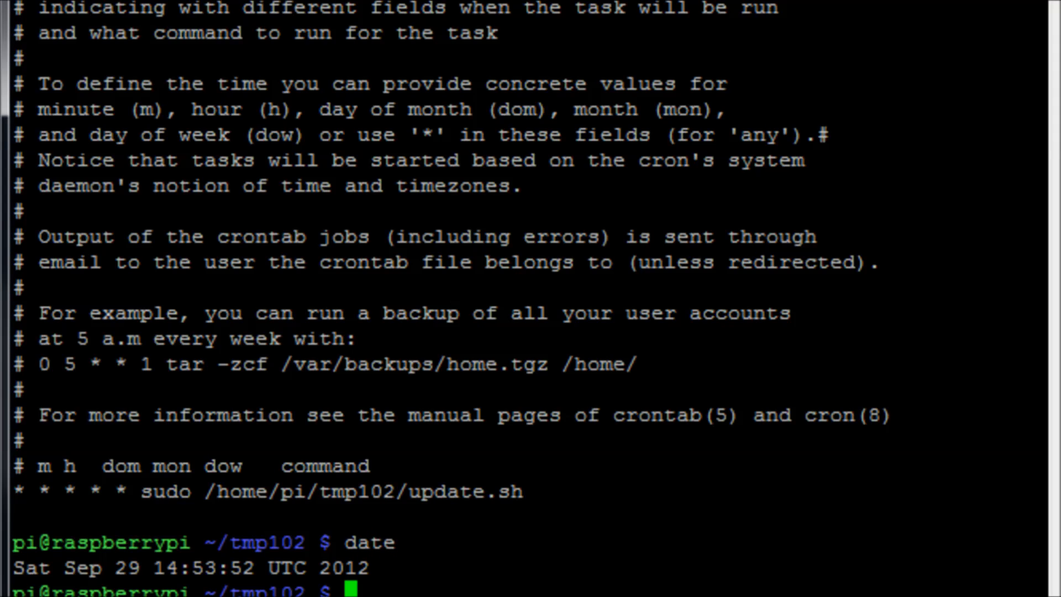
{"action": "type", "text": "date"}
{"action": "key", "text": "Return"}
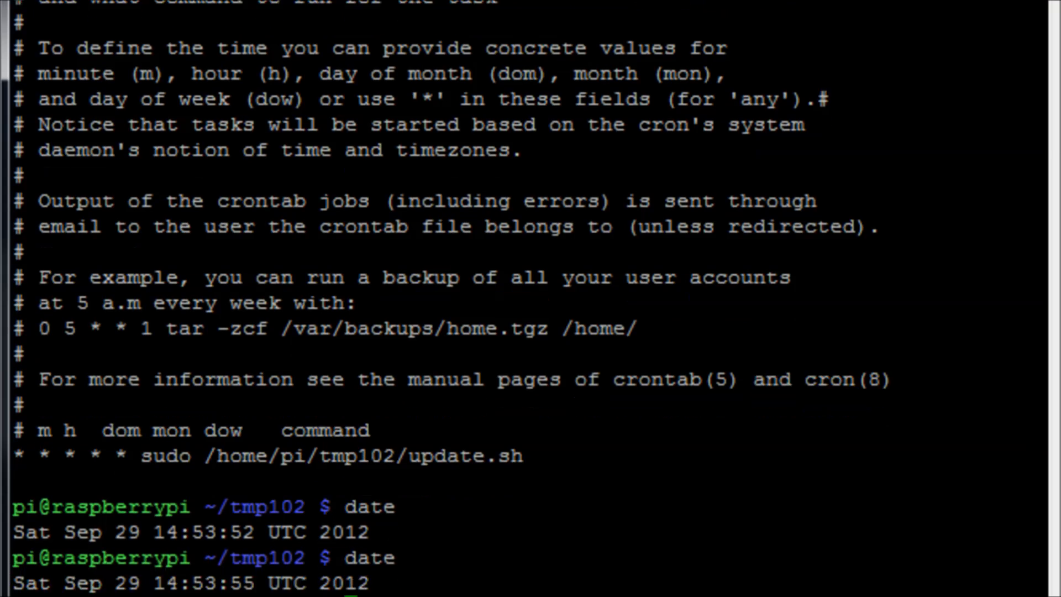
{"action": "key", "text": "Return"}
{"action": "key", "text": "Return"}
{"action": "key", "text": "Return"}
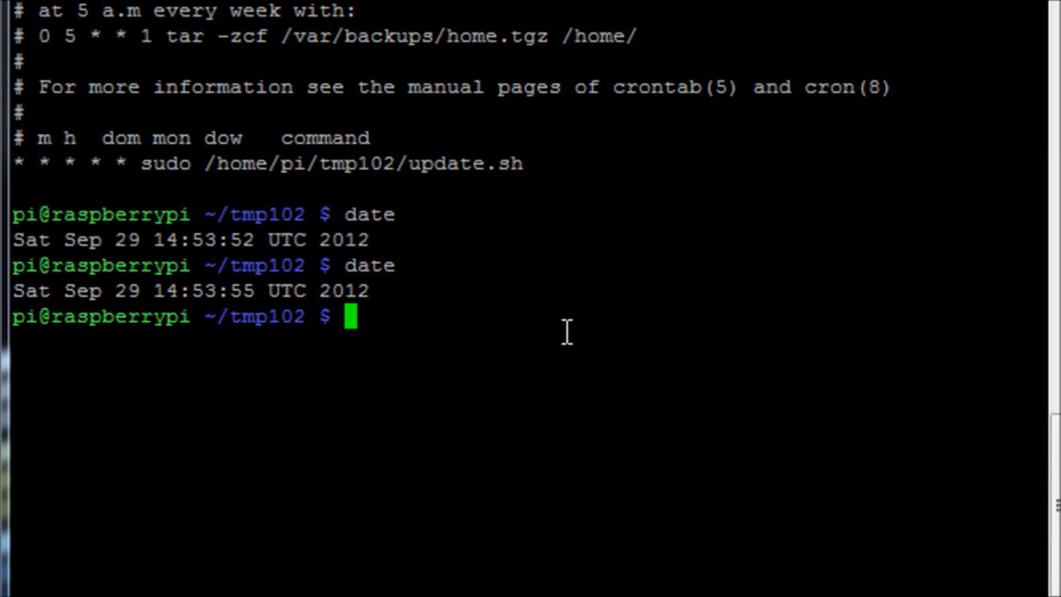
{"action": "type", "text": "date"}
{"action": "key", "text": "Return"}
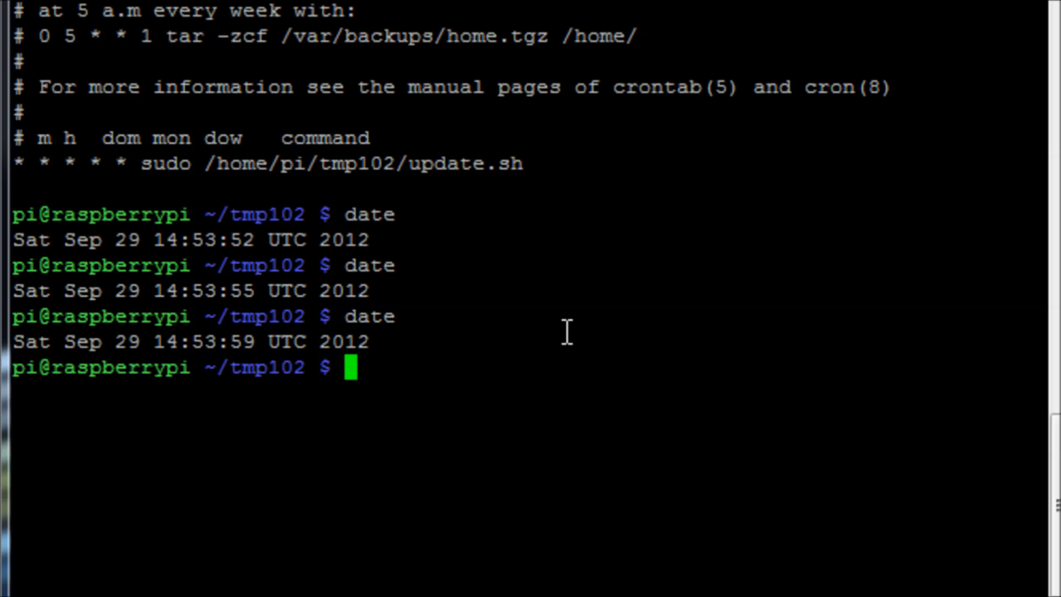
{"action": "type", "text": "date"}
{"action": "key", "text": "Return"}
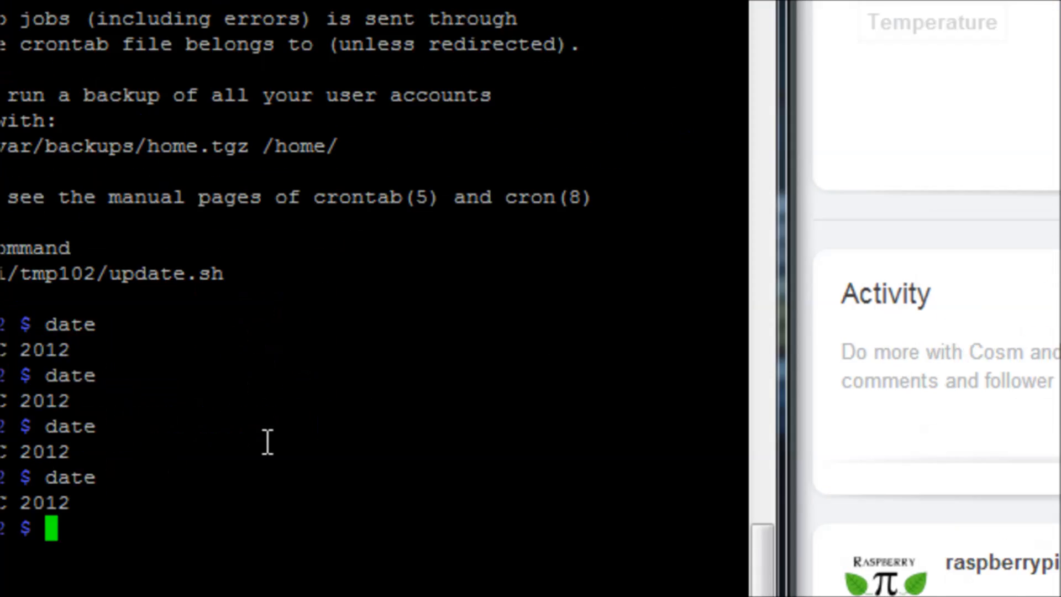